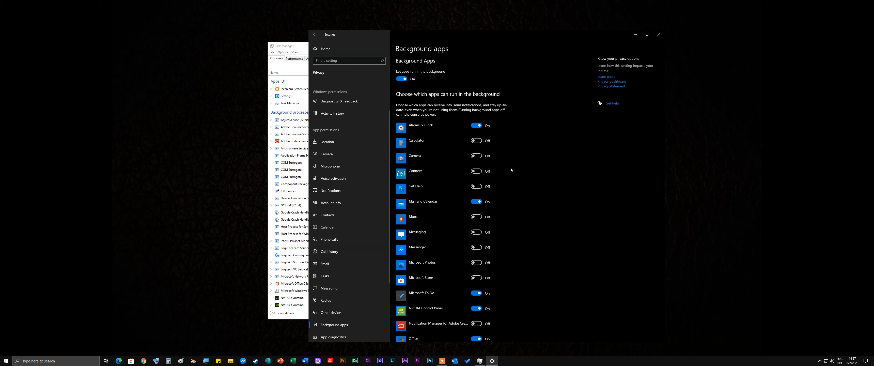
# Step: Review which apps may run in the background and the app diagnostics privacy page, and close Settings
pyautogui.scroll(-5, 514, 201)
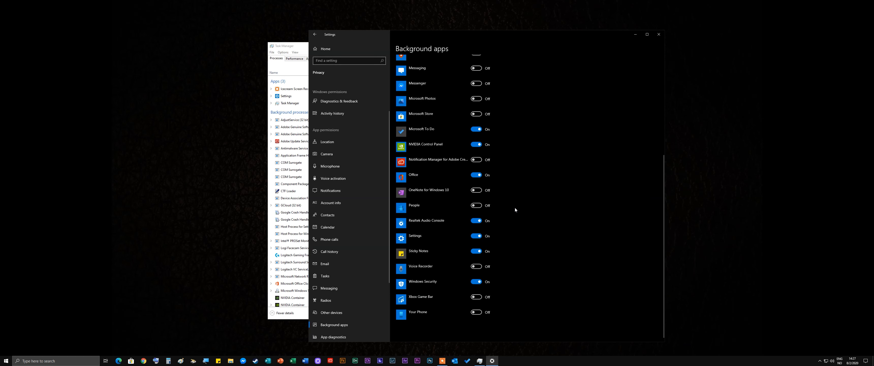
pyautogui.scroll(5, 515, 208)
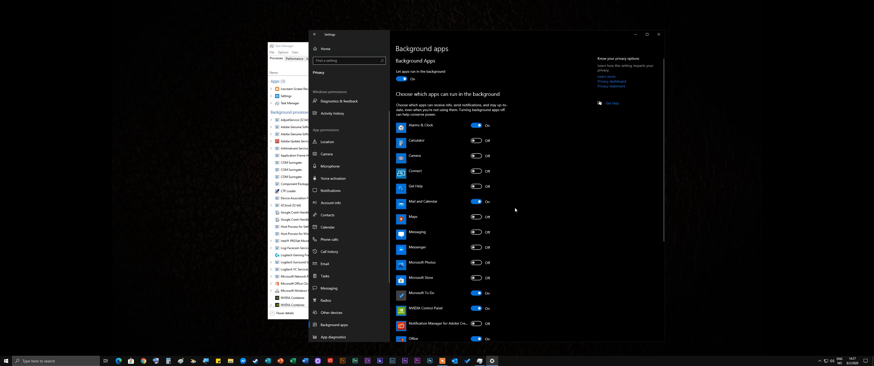
pyautogui.click(337, 336)
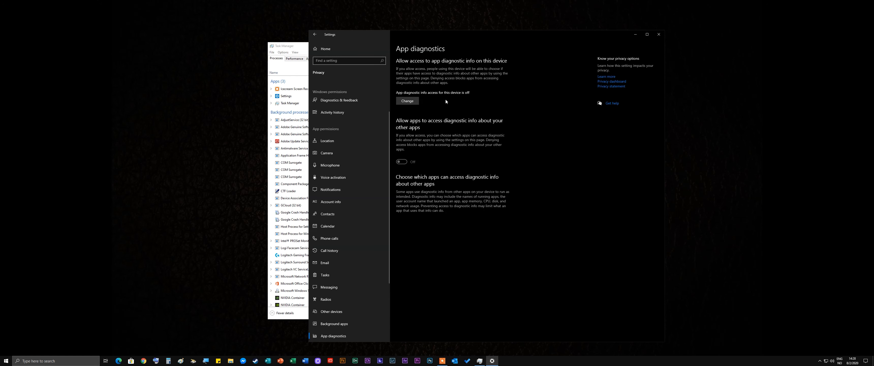
pyautogui.click(659, 34)
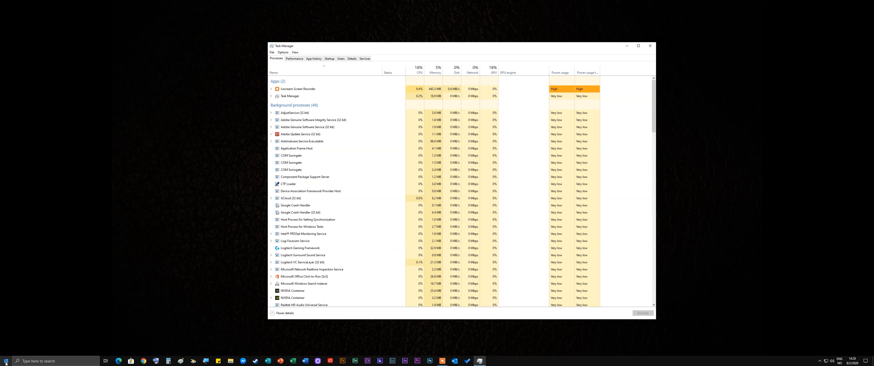
# Step: Open the Windows Features list through Apps & features and Programs and Features, and enlarge it to show every feature
pyautogui.rightClick(6, 363)
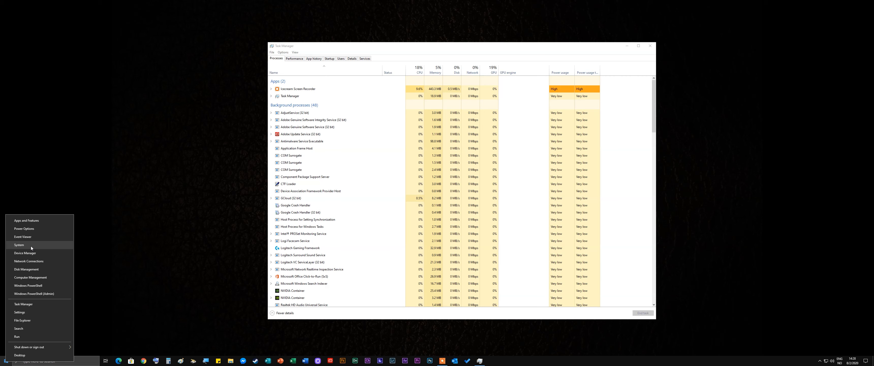
pyautogui.click(32, 220)
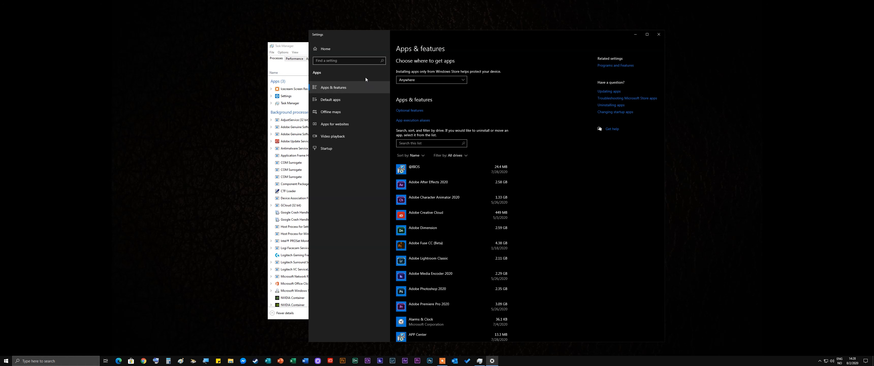
pyautogui.click(617, 67)
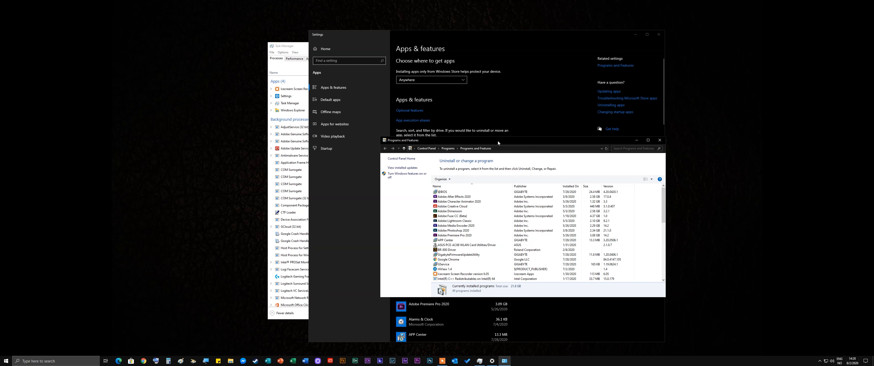
pyautogui.moveTo(545, 139); pyautogui.dragTo(497, 104)
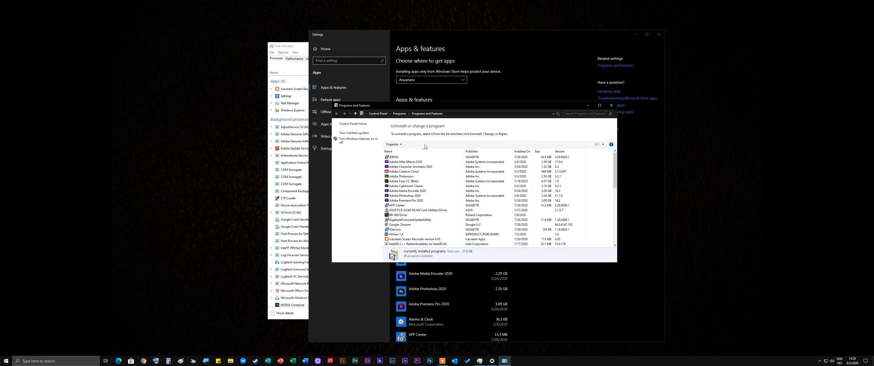
pyautogui.click(356, 142)
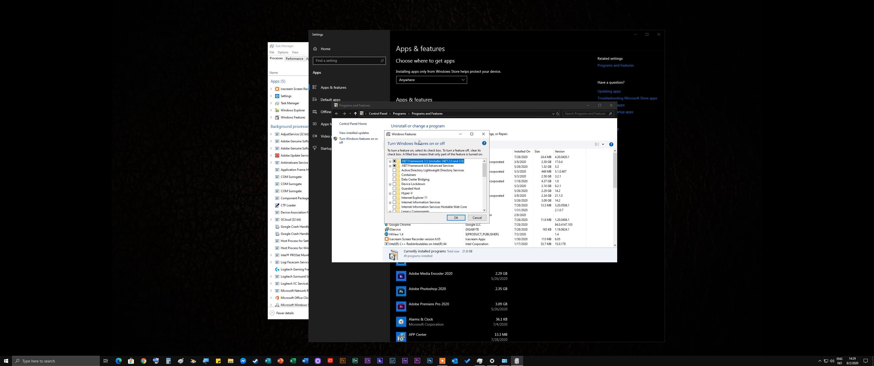
pyautogui.moveTo(443, 135); pyautogui.dragTo(413, 98)
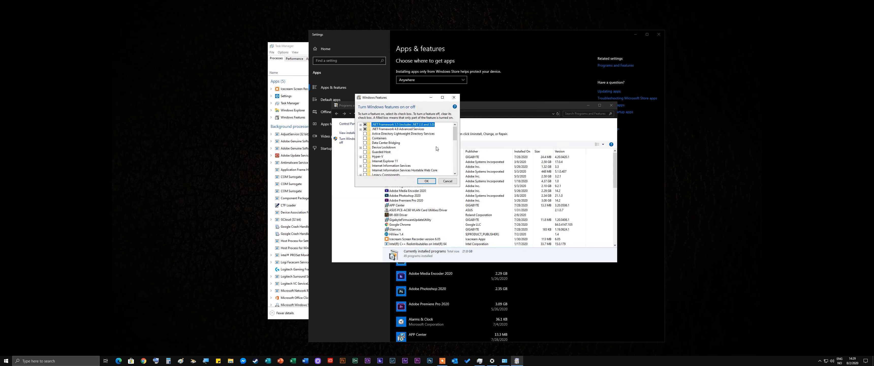
pyautogui.moveTo(460, 186); pyautogui.dragTo(615, 318)
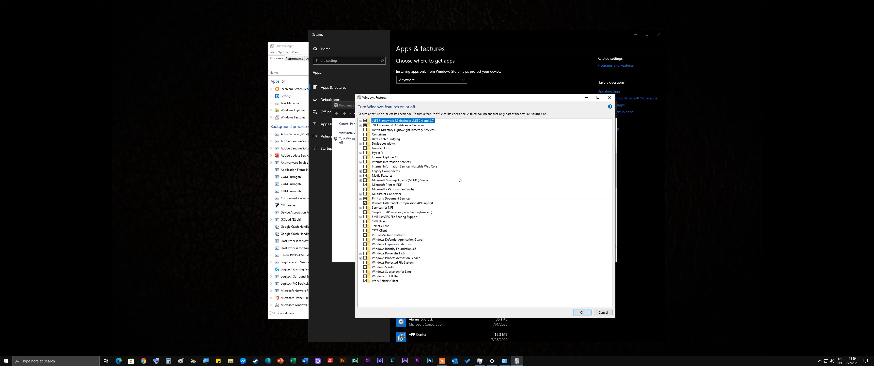
# Step: Examine the sub-features under Media Features and Print and Document Services, collapsing each group again
pyautogui.click(361, 175)
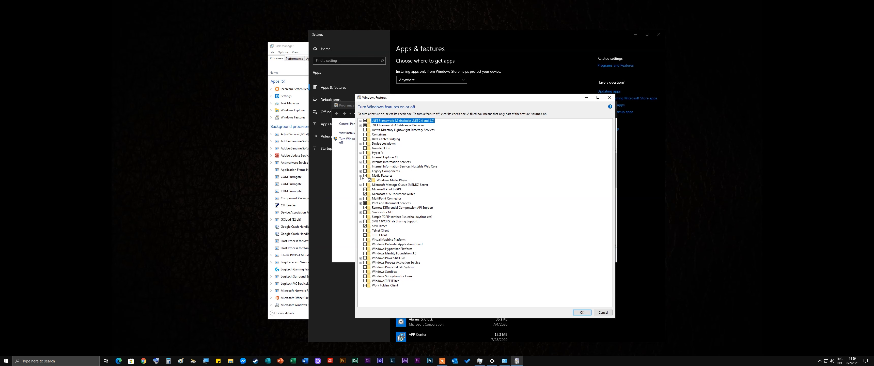
pyautogui.click(361, 176)
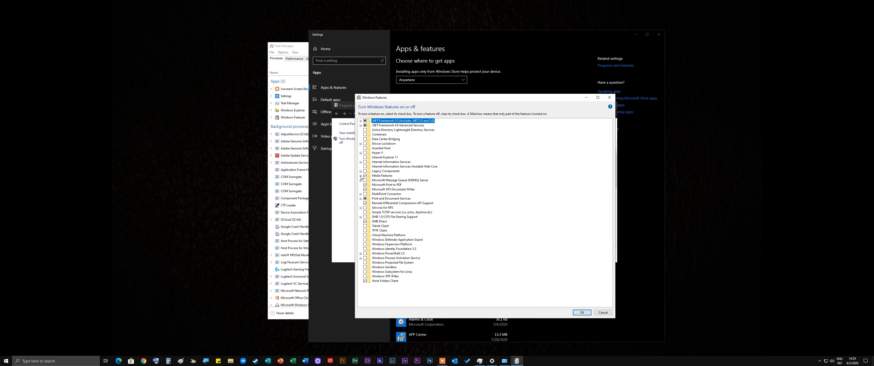
pyautogui.click(361, 175)
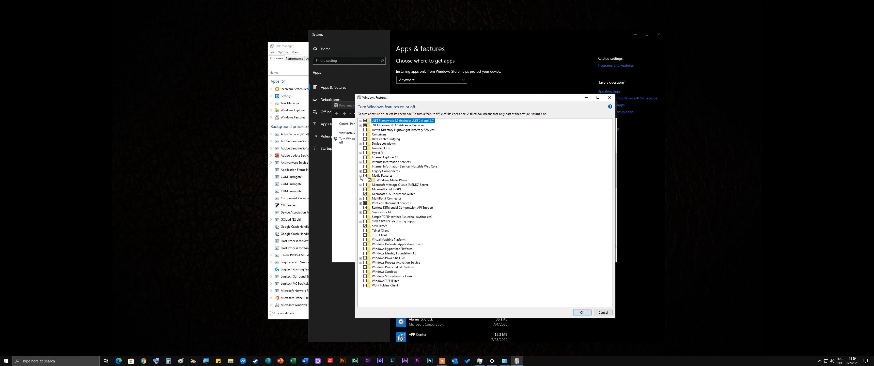
pyautogui.click(361, 176)
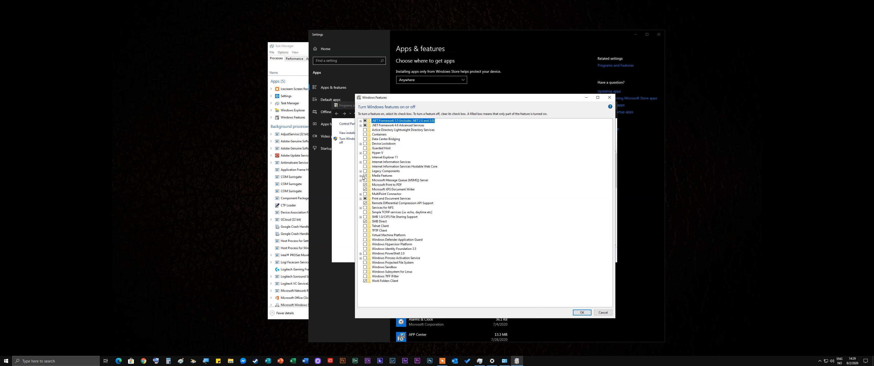
pyautogui.click(361, 198)
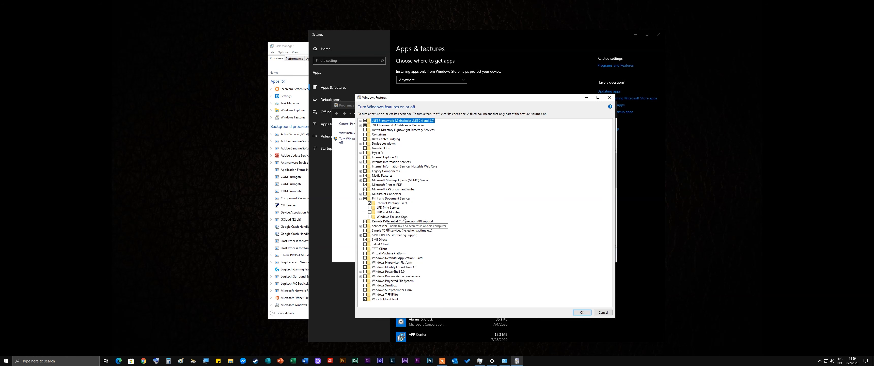
pyautogui.click(361, 198)
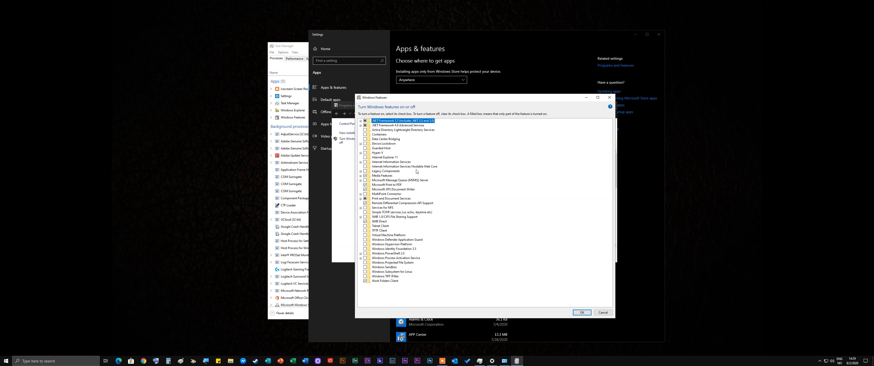
# Step: Enable the Internet Explorer 11 feature and turn it off again, agreeing to continue
pyautogui.click(365, 158)
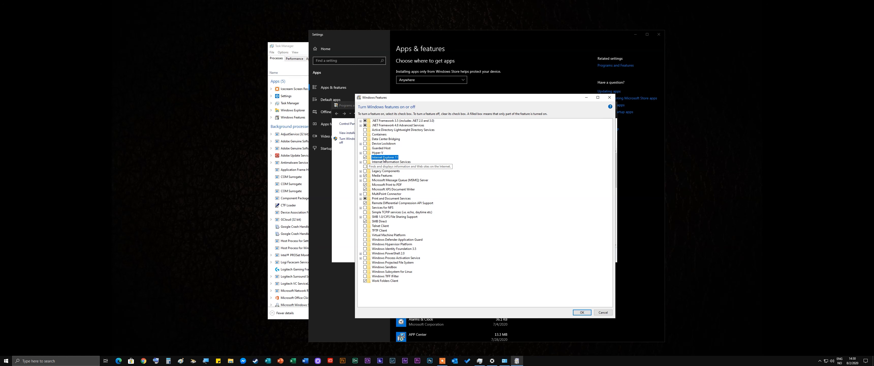
pyautogui.click(366, 158)
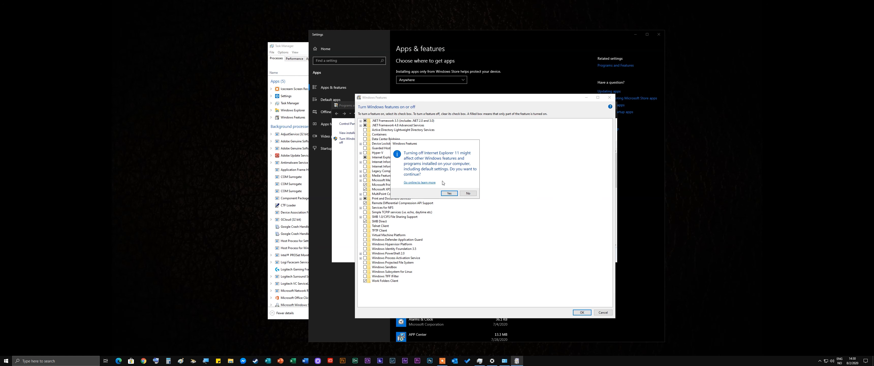
pyautogui.click(449, 193)
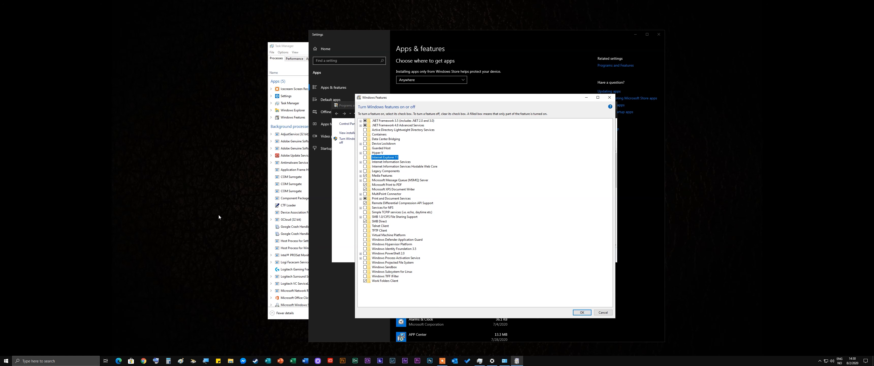
# Step: Return to the Windows Features list through Apps & features and Programs and Features, and expand Windows PowerShell 2.0
pyautogui.rightClick(7, 361)
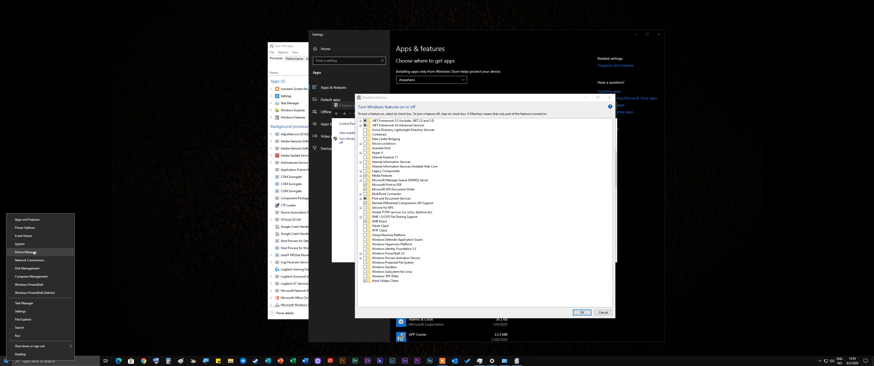
pyautogui.click(32, 219)
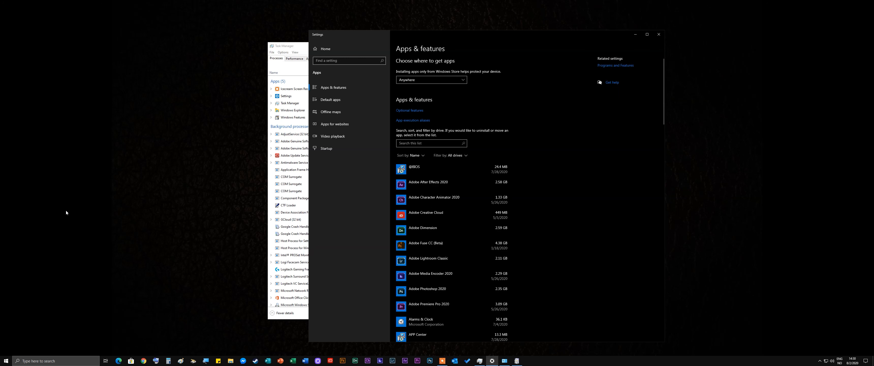
pyautogui.click(620, 66)
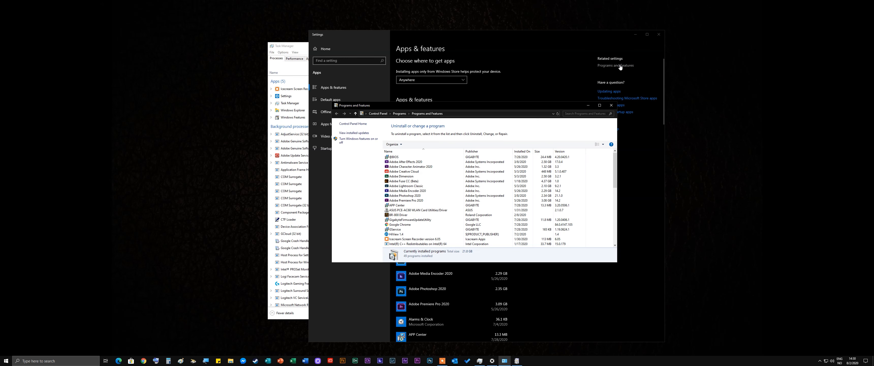
pyautogui.click(352, 139)
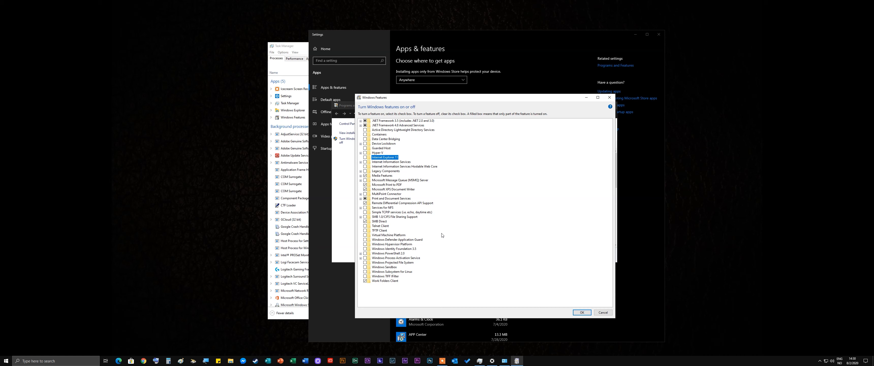
pyautogui.click(365, 254)
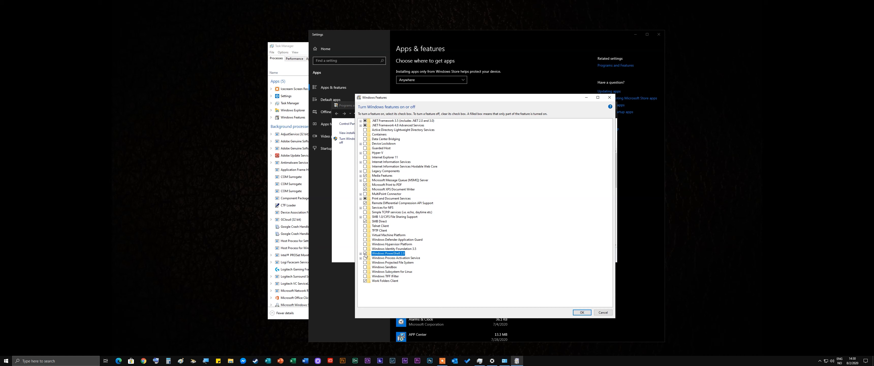
pyautogui.doubleClick(402, 254)
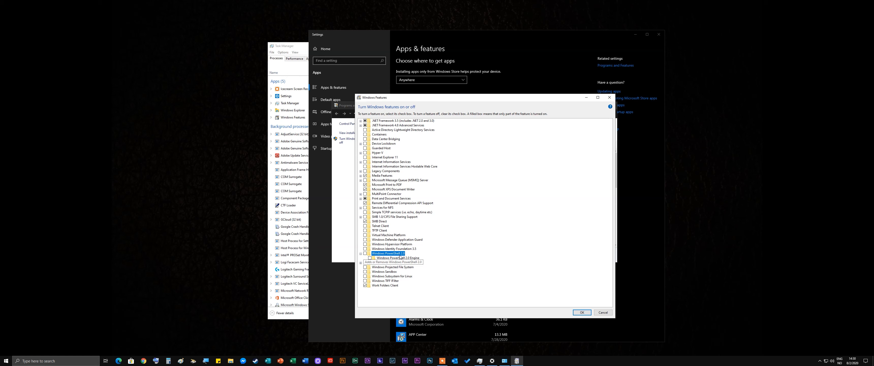
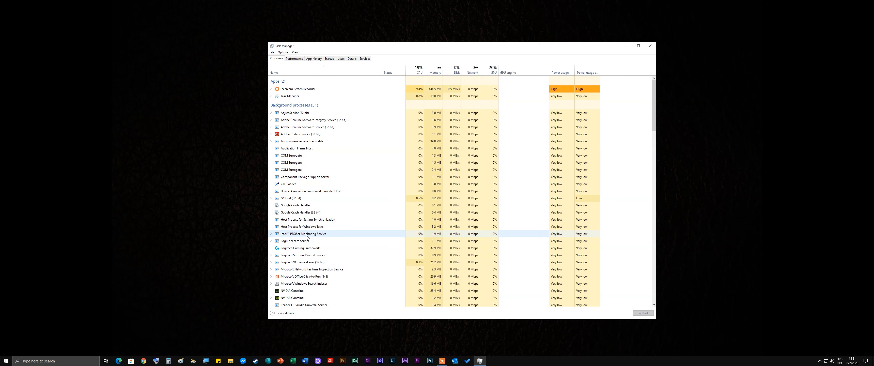
# Step: Check the Cortana language page in Windows Settings and close Settings
pyautogui.rightClick(6, 360)
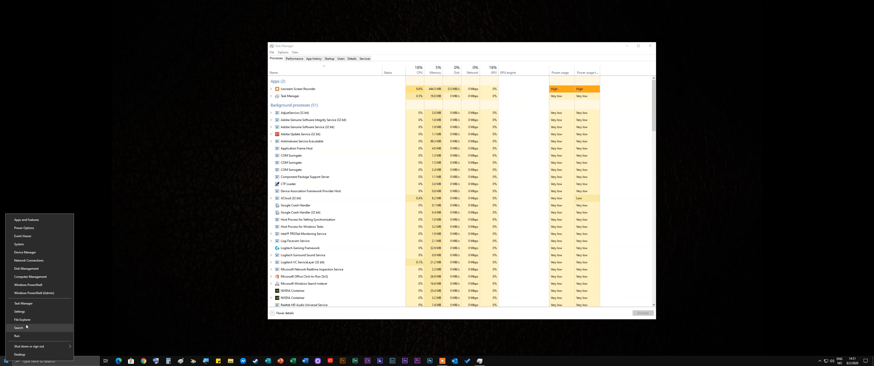
pyautogui.click(23, 311)
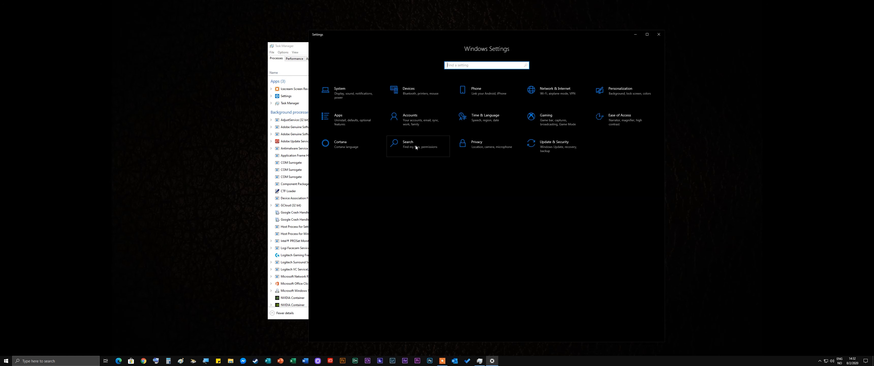
pyautogui.click(342, 142)
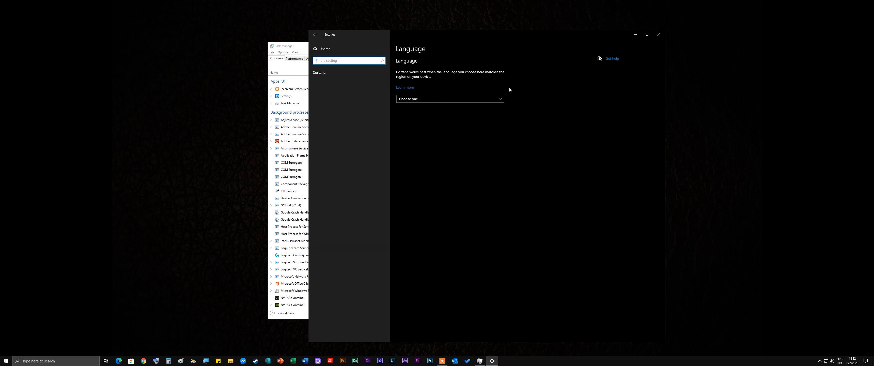
pyautogui.click(658, 35)
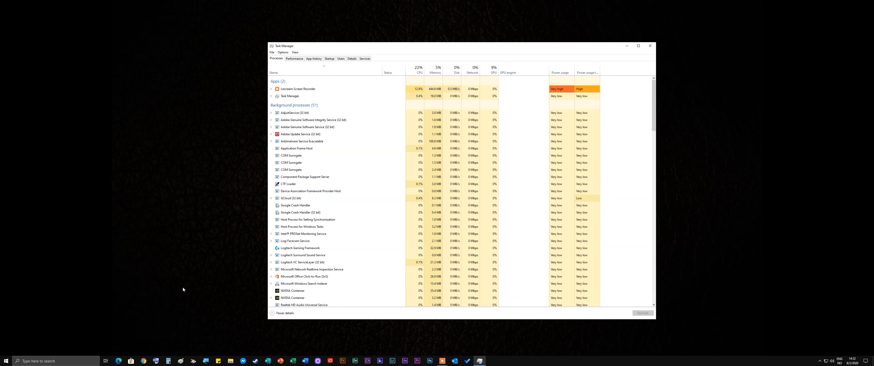
# Step: Search Windows for gpedit, open the Local Group Policy Editor and place its window over Task Manager
pyautogui.click(53, 361)
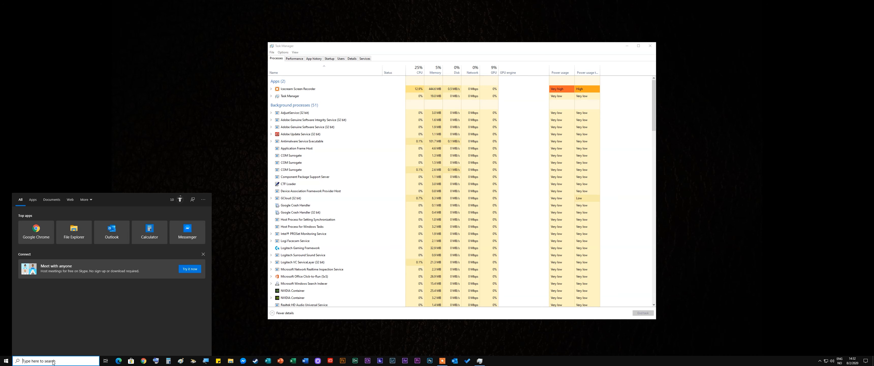
pyautogui.write('gpedit')
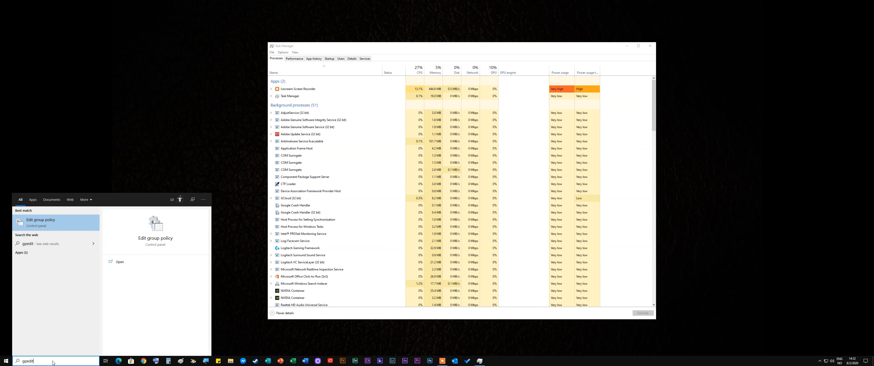
pyautogui.click(48, 221)
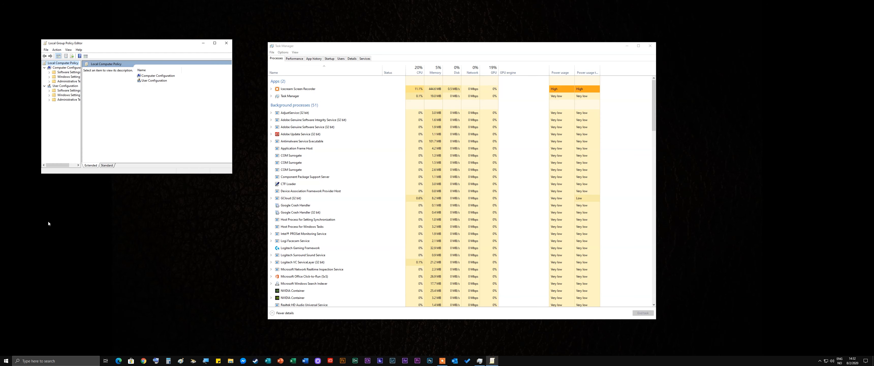
pyautogui.moveTo(111, 42); pyautogui.dragTo(414, 70)
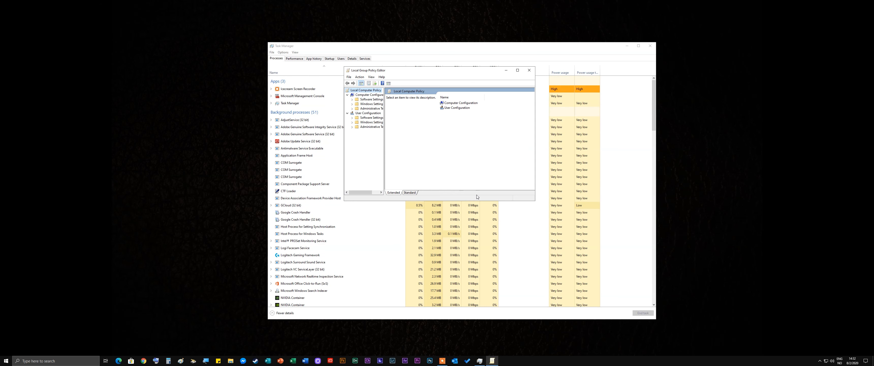
# Step: Enlarge the Local Group Policy Editor and its tree, and expand Computer Configuration > Administrative Templates > Windows Components
pyautogui.moveTo(534, 200); pyautogui.dragTo(628, 296)
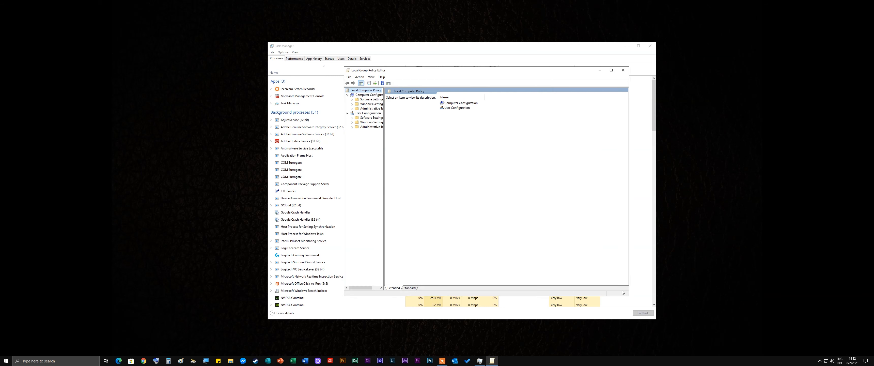
pyautogui.moveTo(384, 145); pyautogui.dragTo(430, 145)
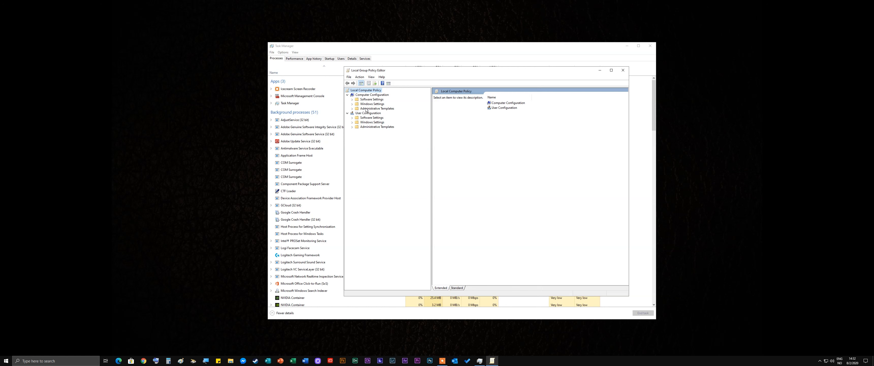
pyautogui.click(378, 109)
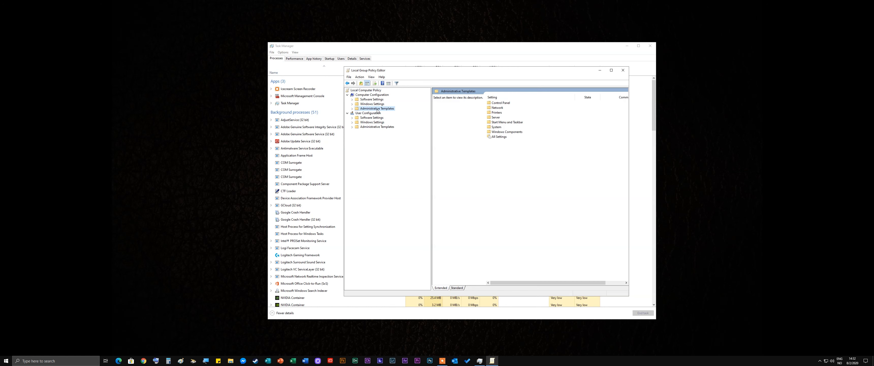
pyautogui.click(351, 108)
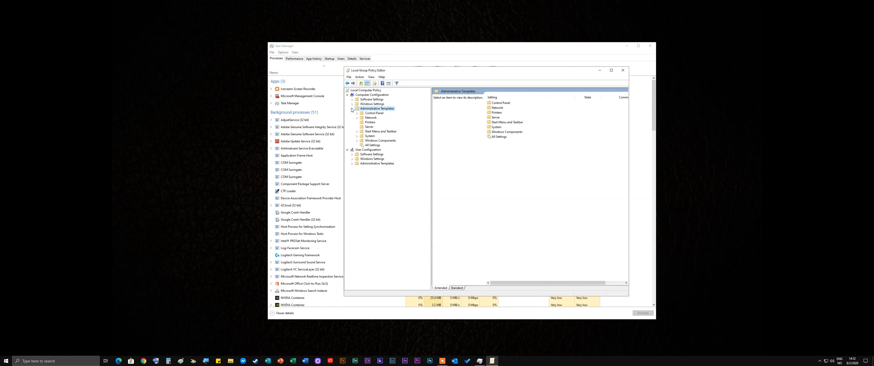
pyautogui.click(362, 140)
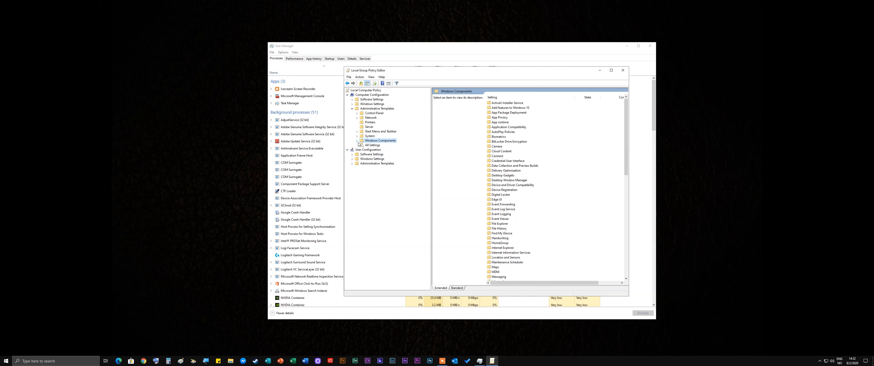
pyautogui.click(357, 141)
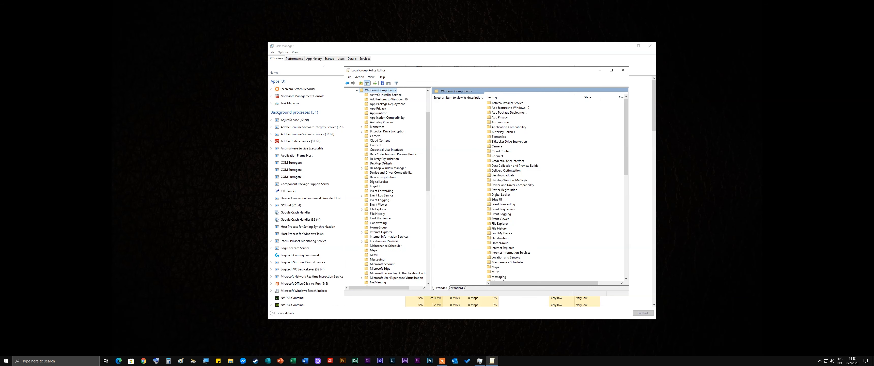
# Step: Display the Search policies under Windows Components, and reposition and widen the editor window to show the State and Comment columns
pyautogui.scroll(-6, 383, 160)
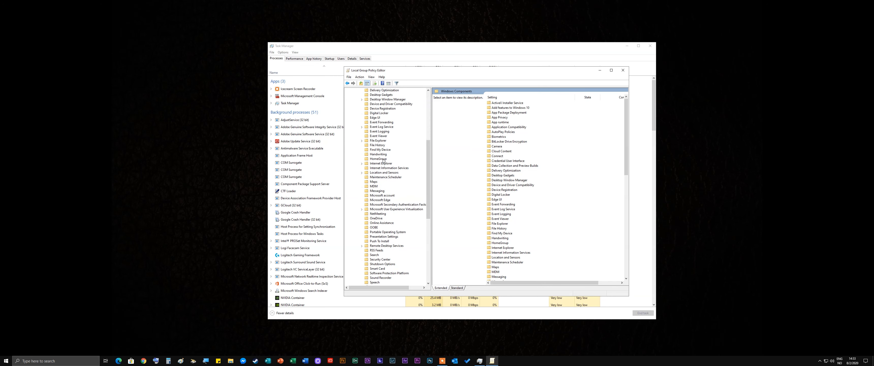
pyautogui.scroll(-1, 384, 160)
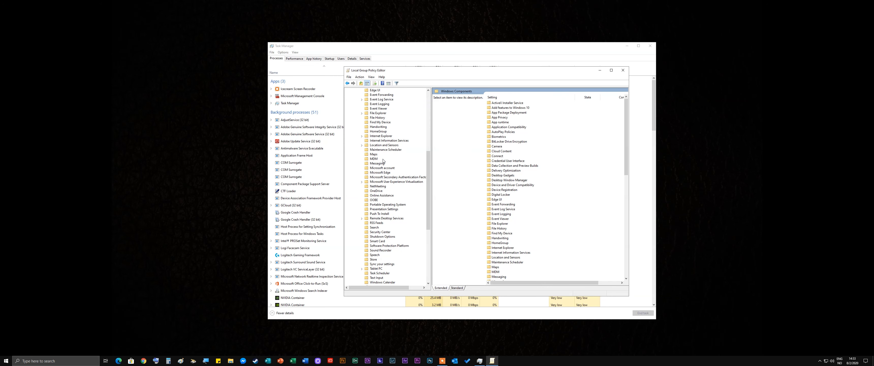
pyautogui.click(367, 229)
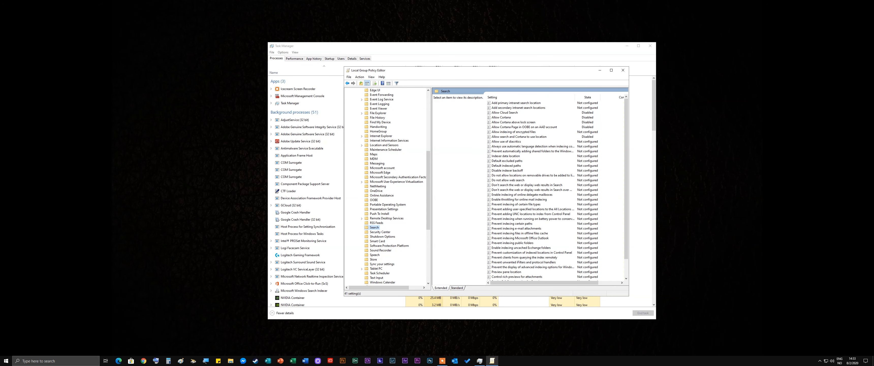
pyautogui.moveTo(447, 72); pyautogui.dragTo(366, 69)
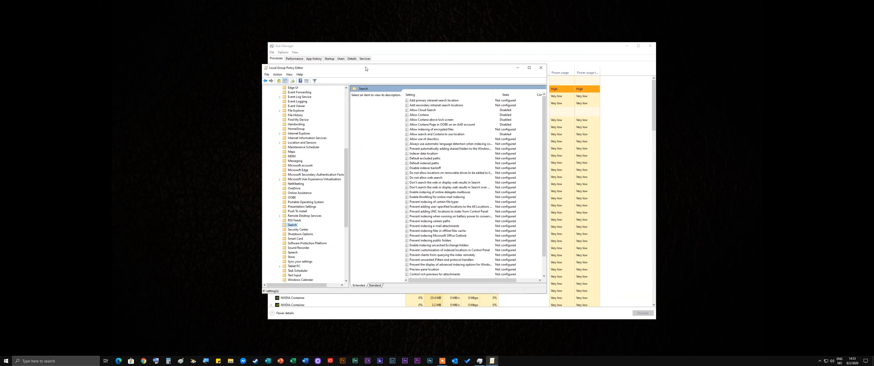
pyautogui.moveTo(551, 199); pyautogui.dragTo(670, 194)
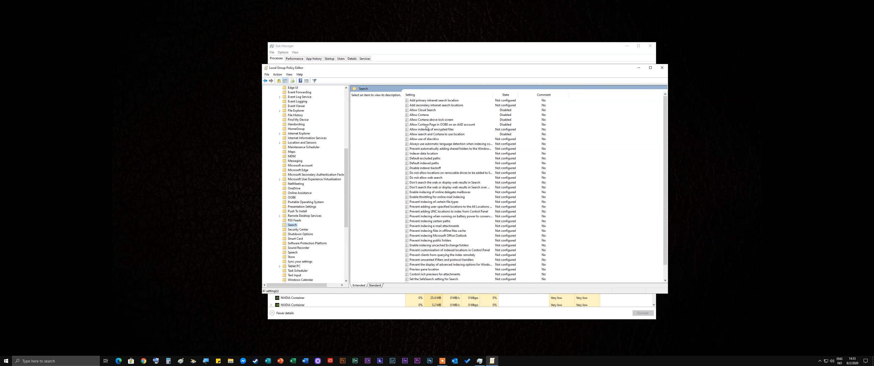
# Step: Review the Allow Cloud Search, Allow Cortana, lock screen and OOBE Cortana policies and Default indexed paths, and close the policy editor
pyautogui.click(422, 115)
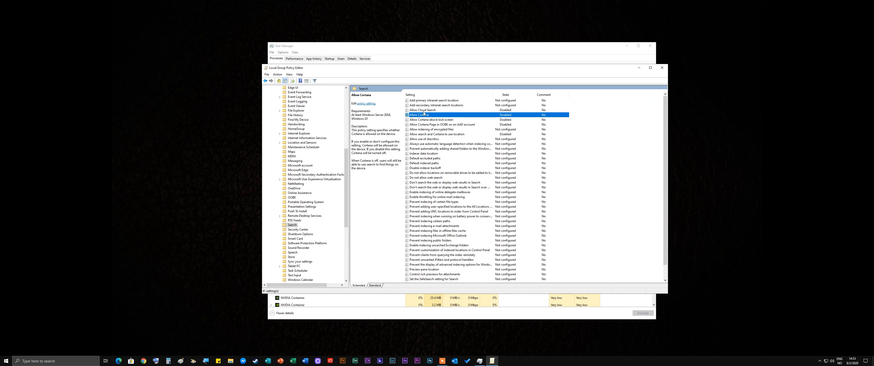
pyautogui.click(423, 110)
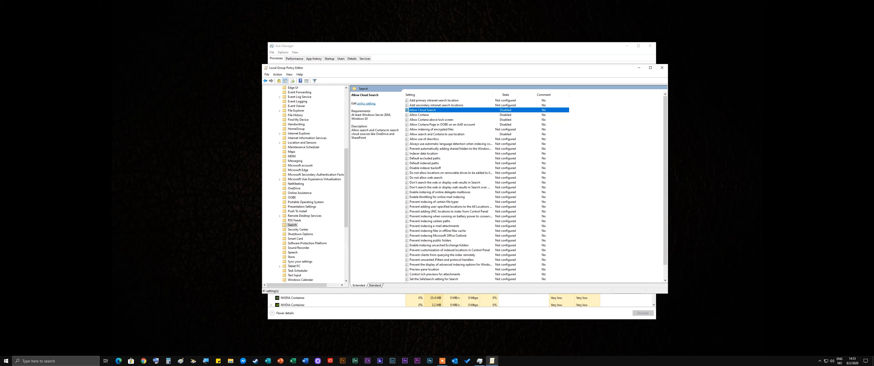
pyautogui.click(425, 116)
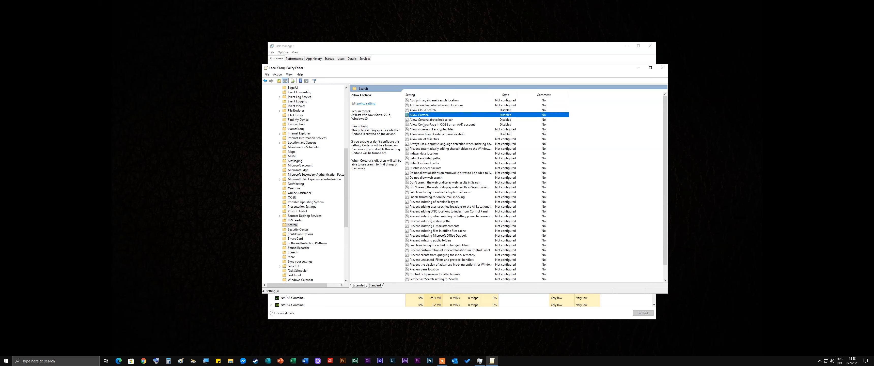
pyautogui.click(426, 120)
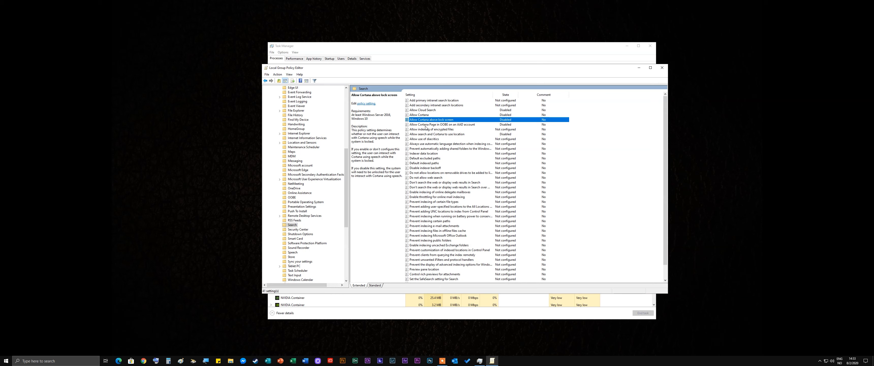
pyautogui.click(425, 125)
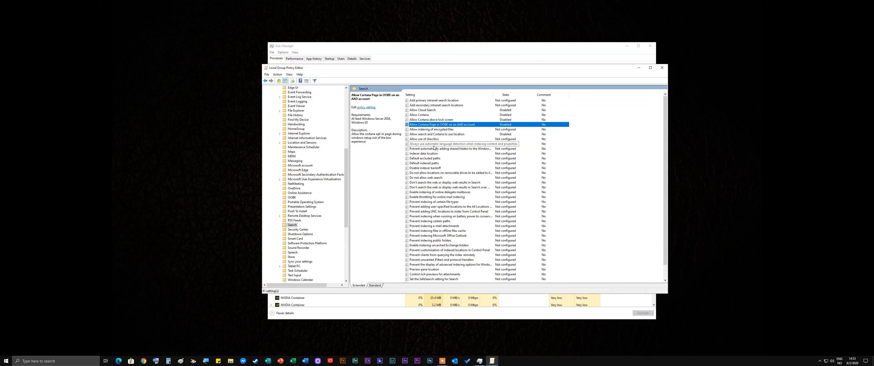
pyautogui.scroll(-1, 444, 156)
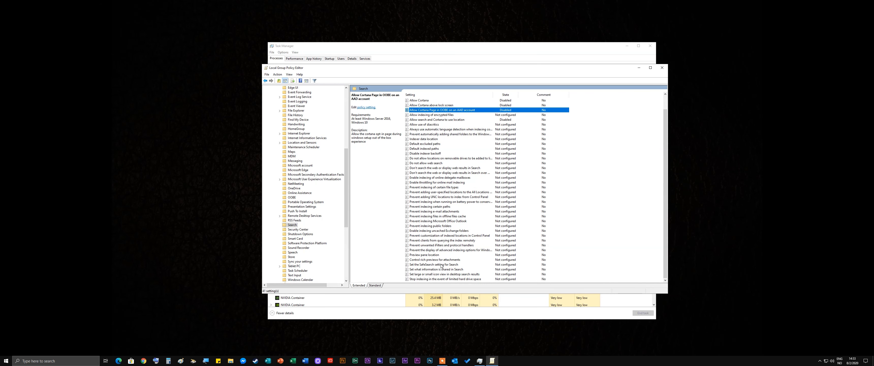
pyautogui.scroll(1, 426, 190)
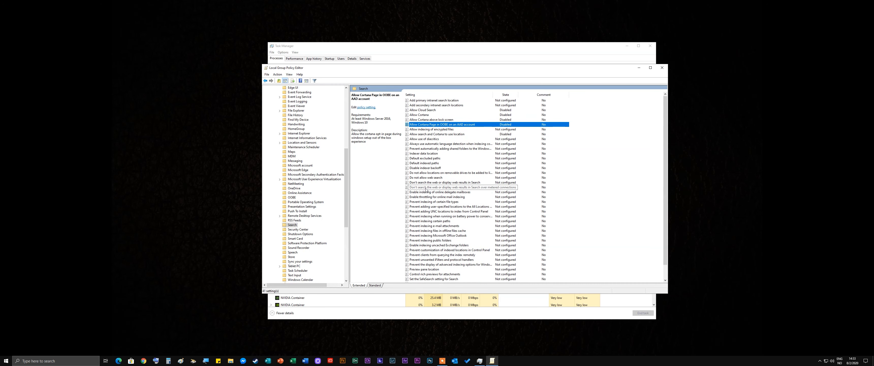
pyautogui.click(427, 163)
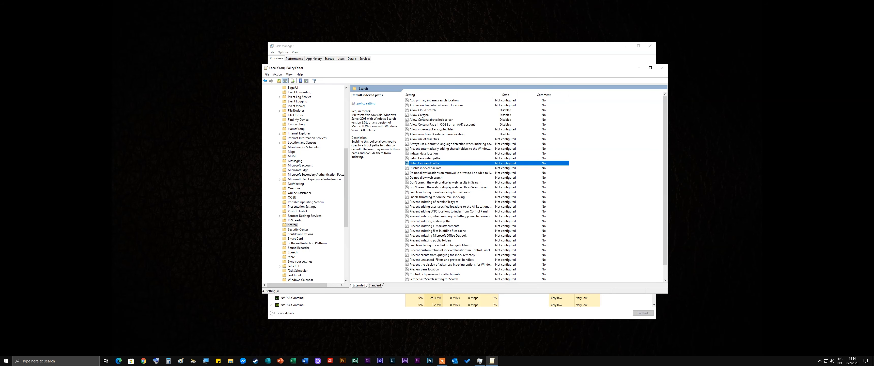
pyautogui.click(662, 69)
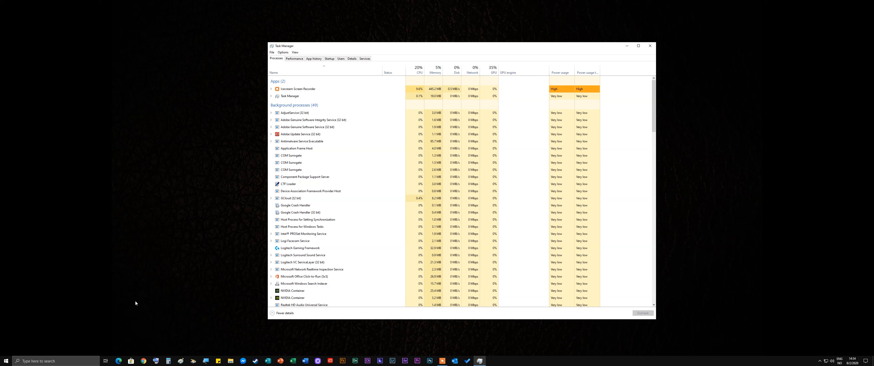
# Step: Search Windows for services, open the Services app and move its window below the Task Manager title bar
pyautogui.click(72, 360)
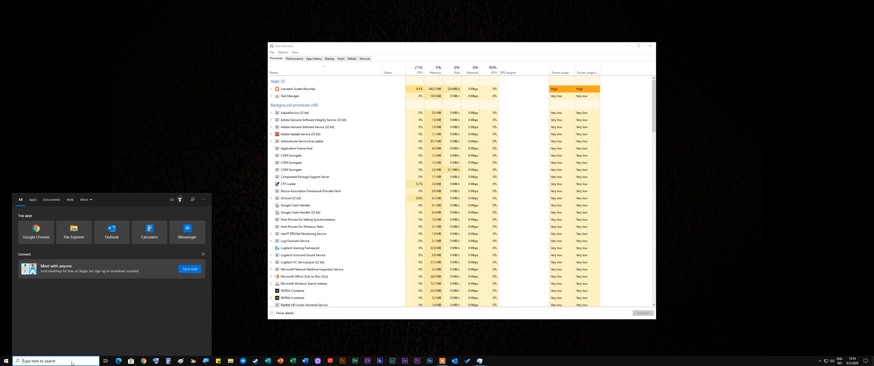
pyautogui.write('services')
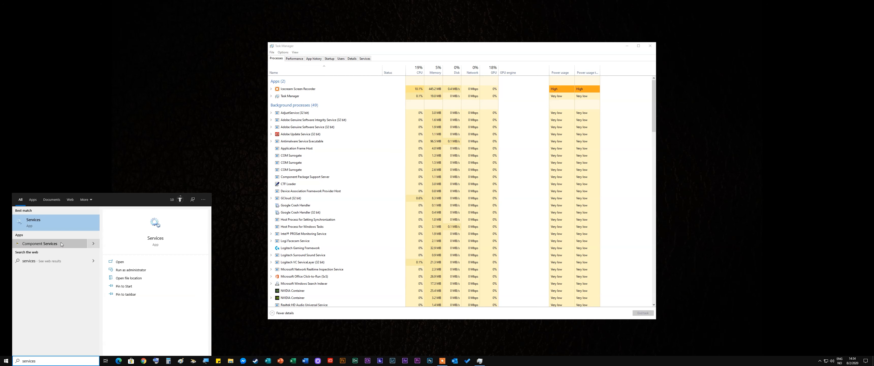
pyautogui.click(52, 221)
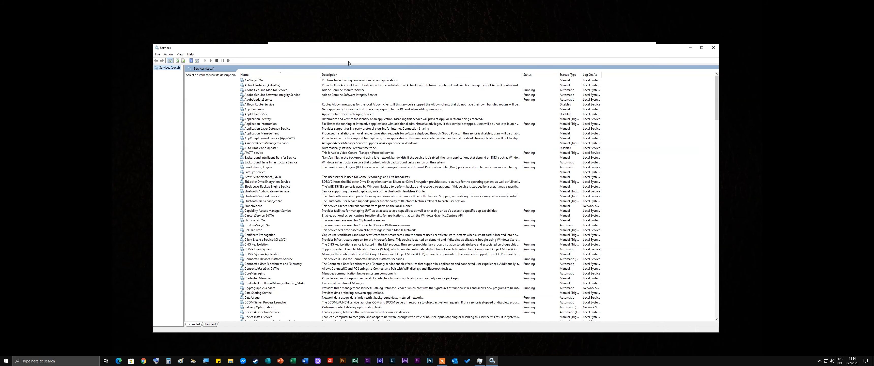
pyautogui.moveTo(359, 50); pyautogui.dragTo(408, 47)
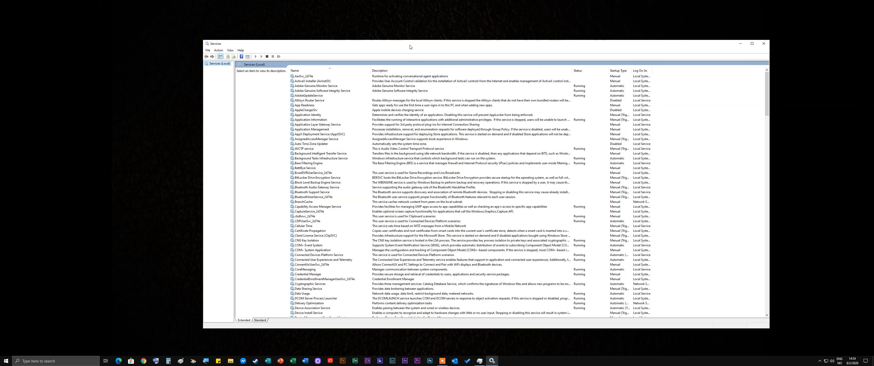
pyautogui.moveTo(409, 48); pyautogui.dragTo(415, 56)
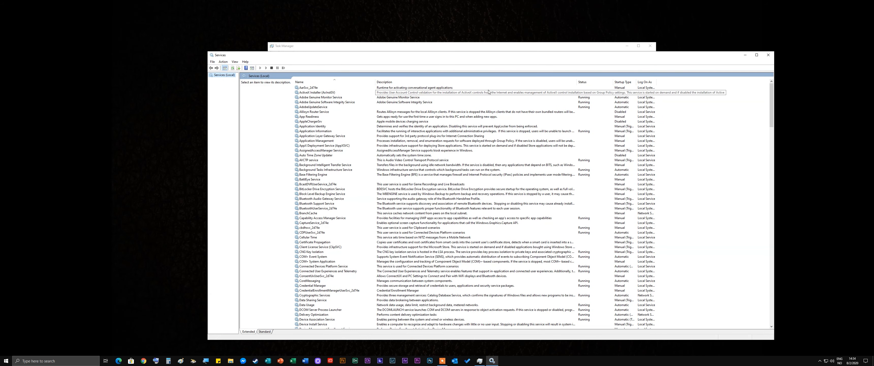
# Step: Review the AarSvc, AllJoyn Router Service, AppleChargerSrv and Auto Time Zone Updater entries in the services list
pyautogui.click(411, 88)
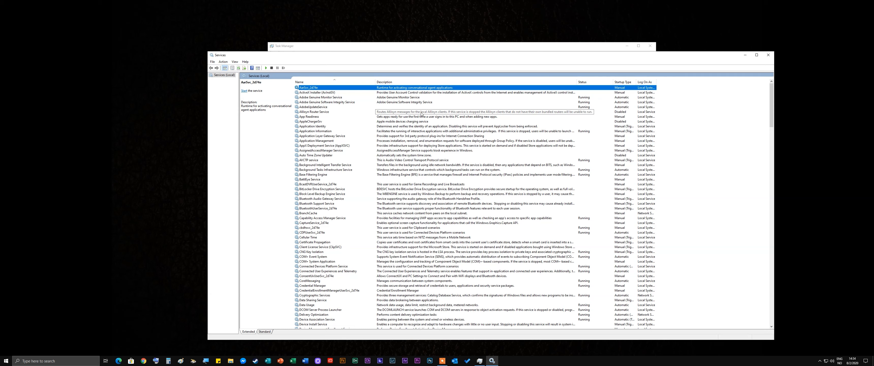
pyautogui.click(320, 112)
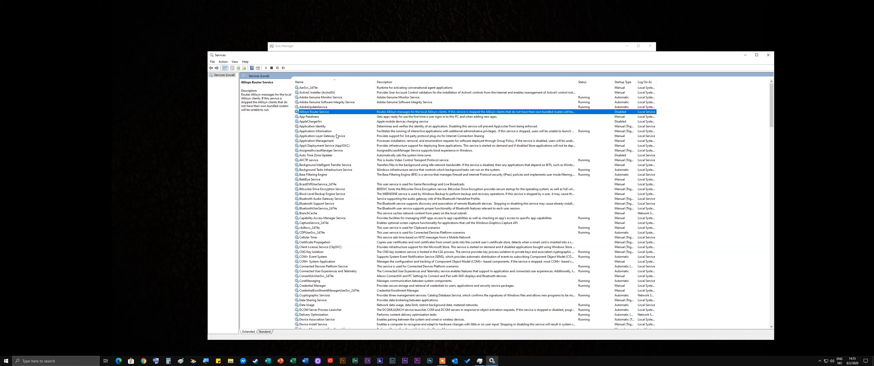
pyautogui.click(316, 121)
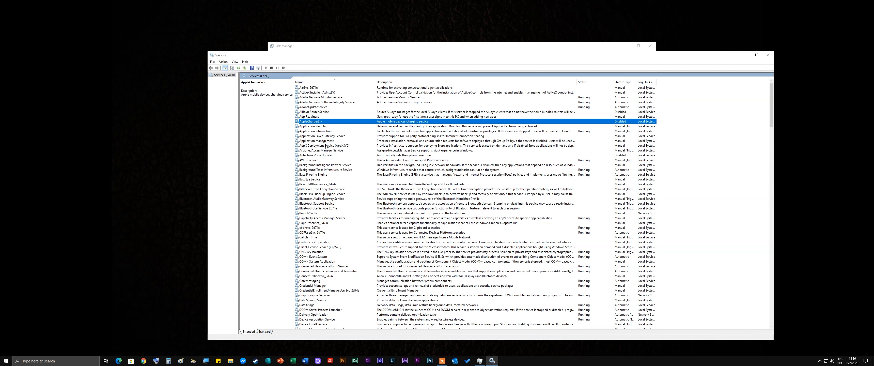
pyautogui.click(327, 155)
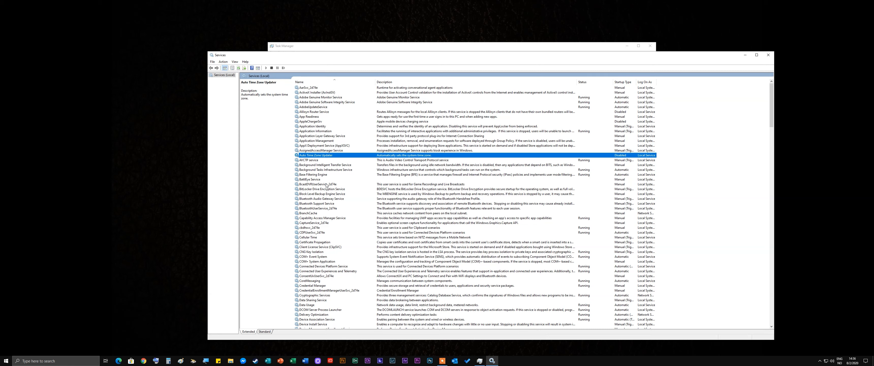
# Step: Set the startup type of the Bluetooth Audio Gateway Service to Disabled in its properties and apply the change
pyautogui.click(324, 199)
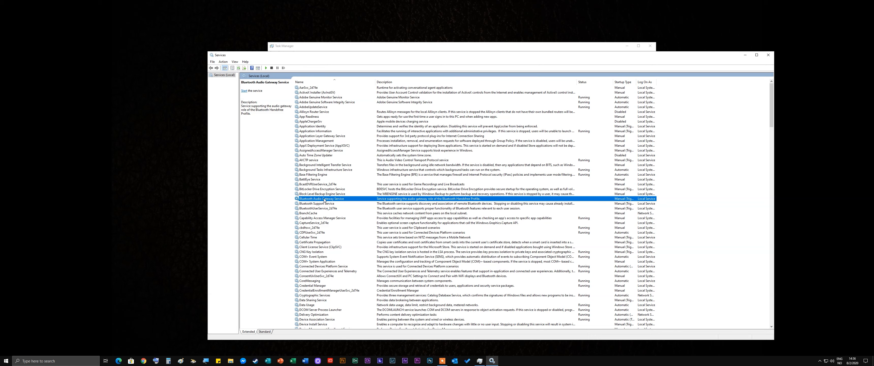
pyautogui.rightClick(325, 200)
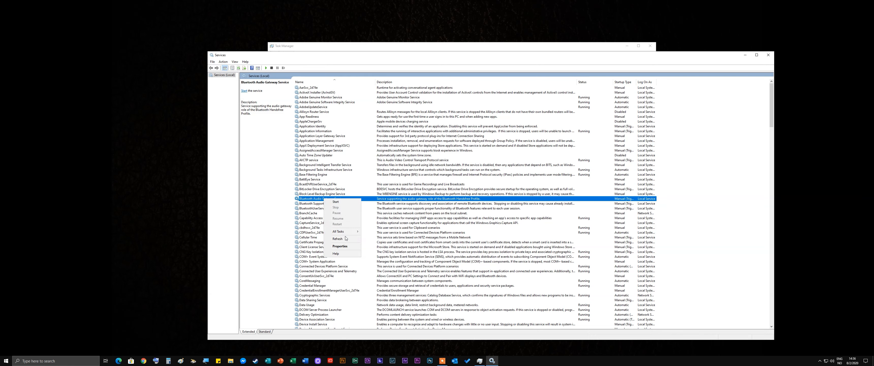
pyautogui.click(346, 247)
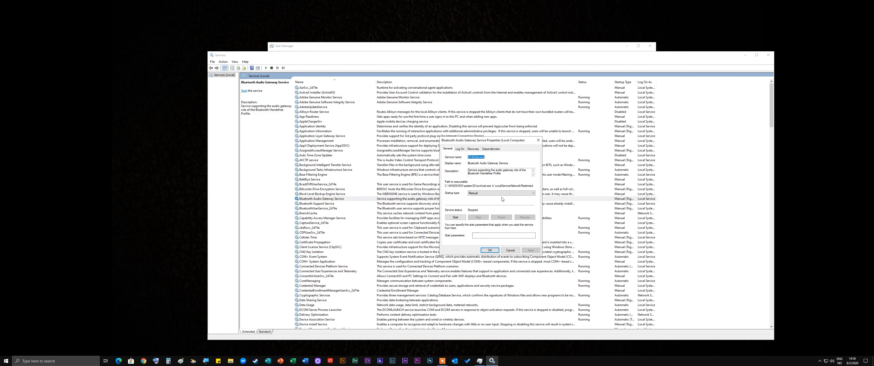
pyautogui.click(532, 194)
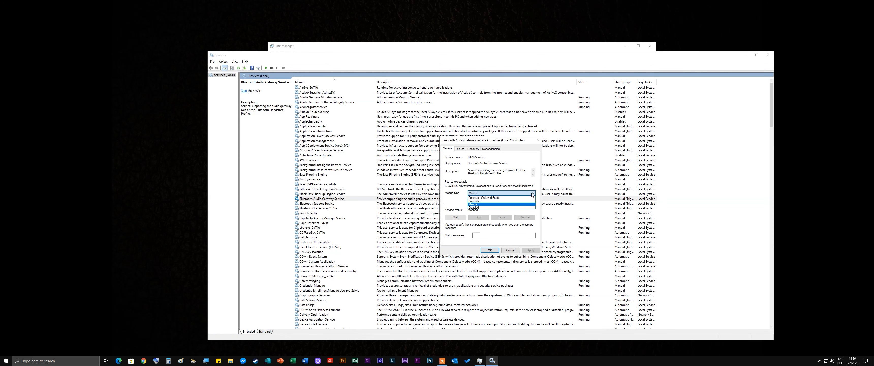
pyautogui.click(480, 208)
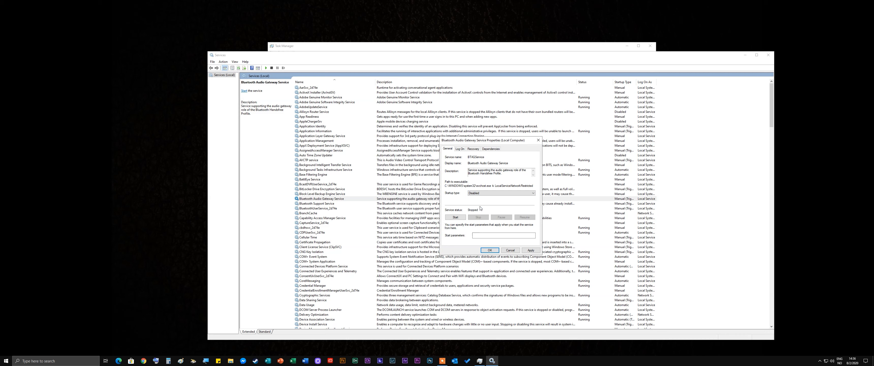
pyautogui.click(532, 250)
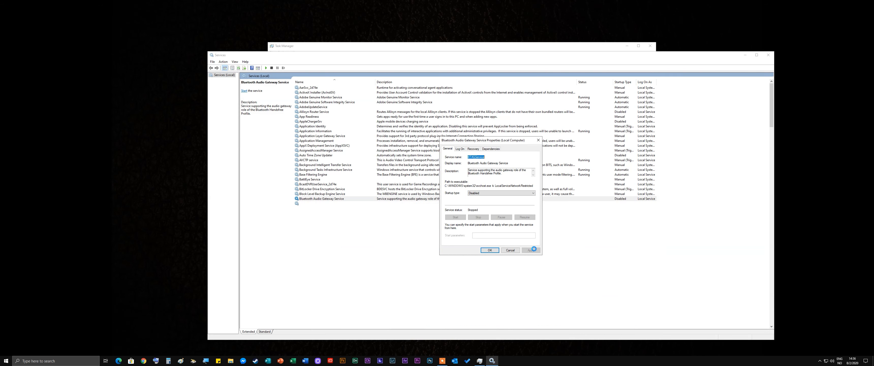
# Step: Close the Bluetooth Audio Gateway Service properties and set the Bluetooth Support Service startup type to Disabled, applying the change
pyautogui.click(493, 251)
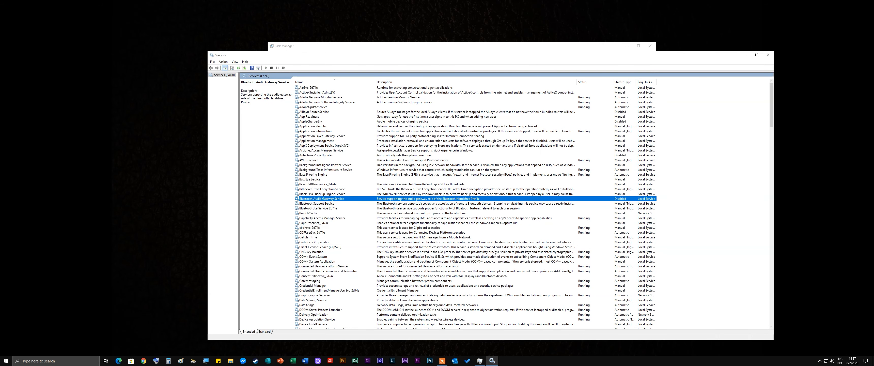
pyautogui.rightClick(318, 204)
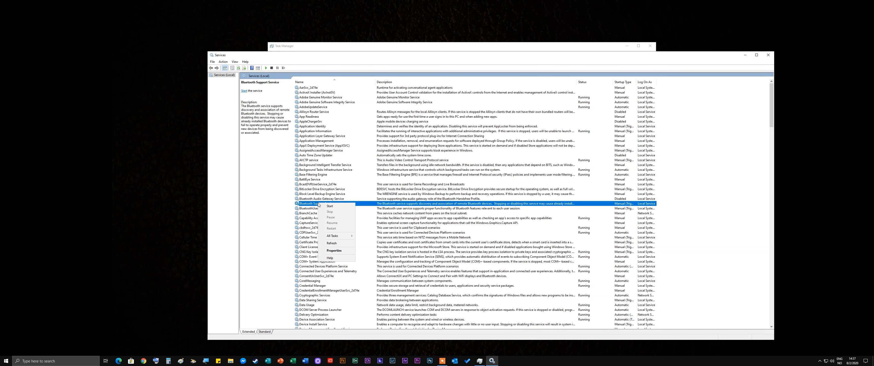
pyautogui.click(334, 251)
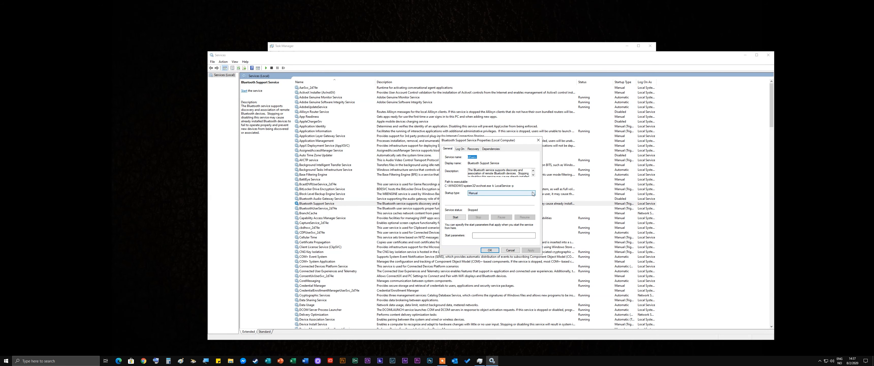
pyautogui.click(496, 193)
pyautogui.click(492, 207)
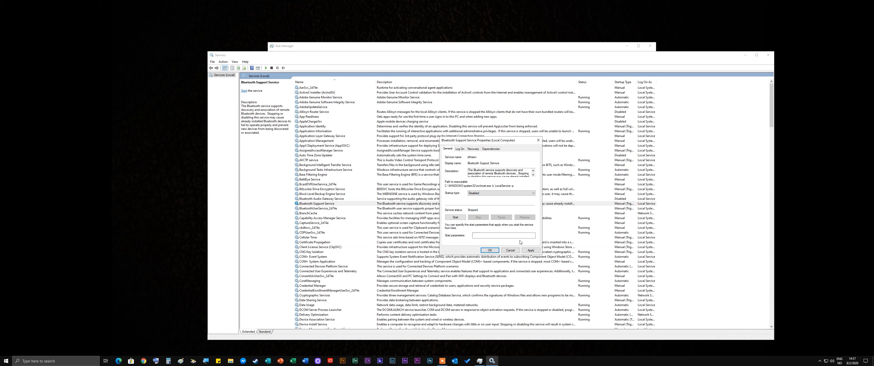
pyautogui.click(531, 250)
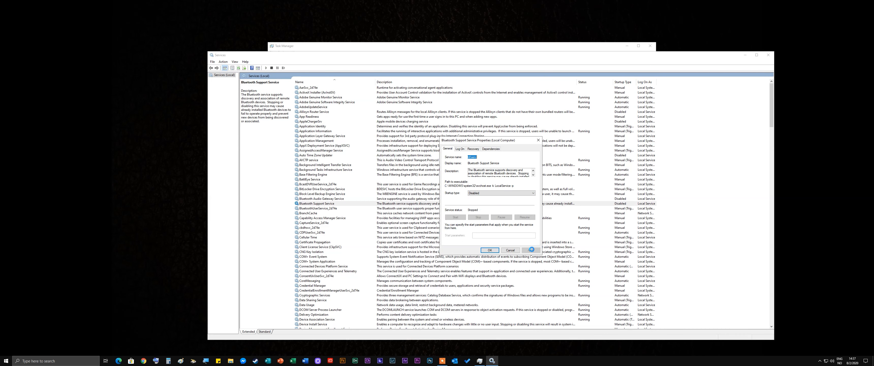
pyautogui.click(490, 251)
# Step: Try to set the startup type of BluetoothUserService_2d74e to Disabled, then close its properties and reselect the service
pyautogui.rightClick(320, 208)
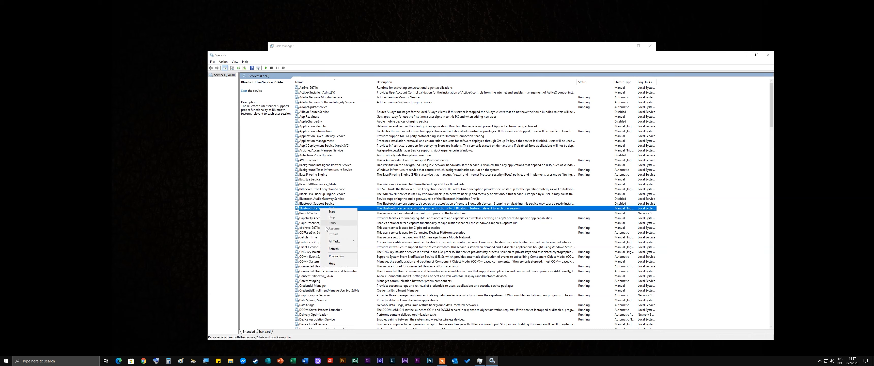
pyautogui.click(337, 256)
pyautogui.click(532, 193)
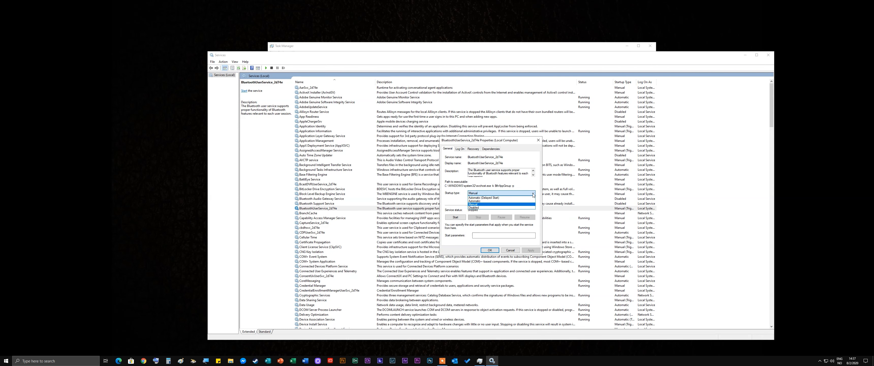
pyautogui.click(485, 208)
pyautogui.click(524, 250)
pyautogui.click(453, 199)
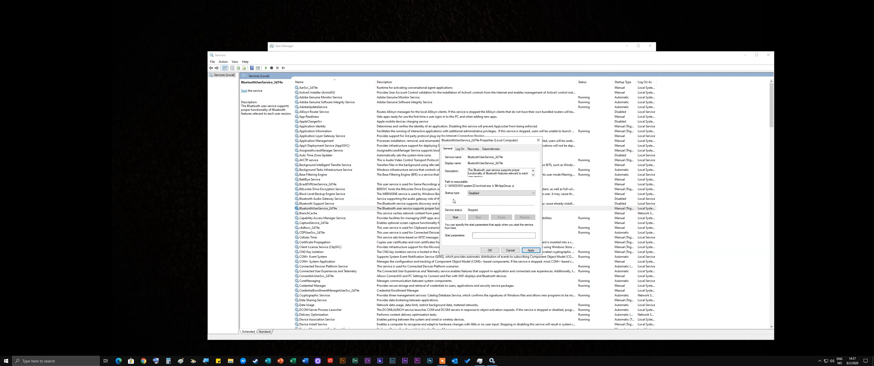
pyautogui.click(491, 248)
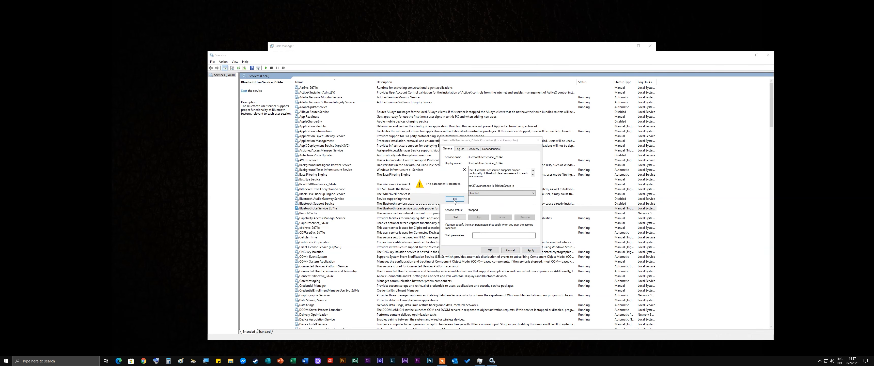
pyautogui.click(453, 200)
pyautogui.click(538, 140)
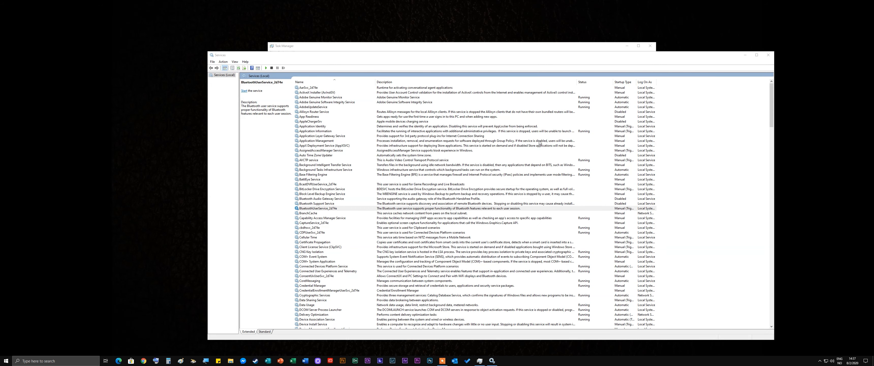
pyautogui.click(314, 213)
pyautogui.click(315, 208)
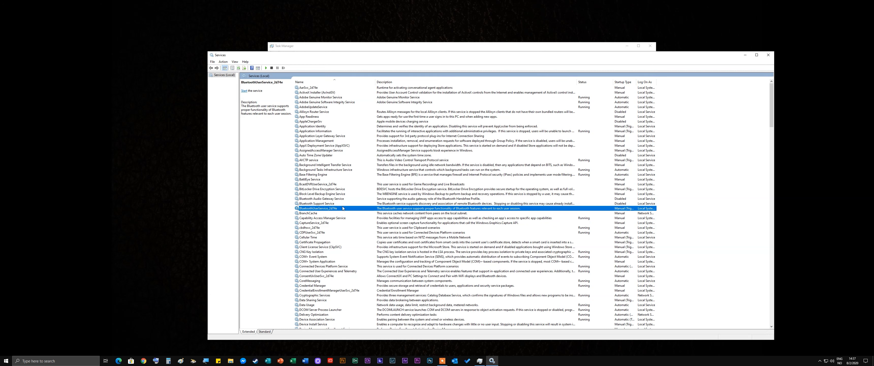
# Step: Close Task Manager, reopen it to examine the running apps and background processes, and close it again
pyautogui.click(650, 45)
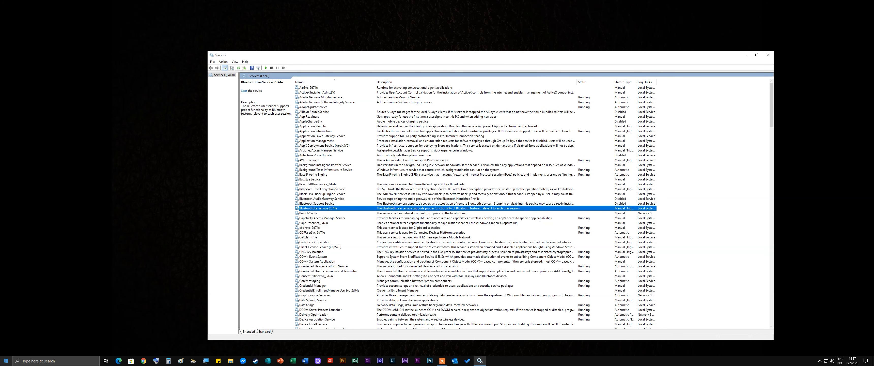
pyautogui.rightClick(4, 364)
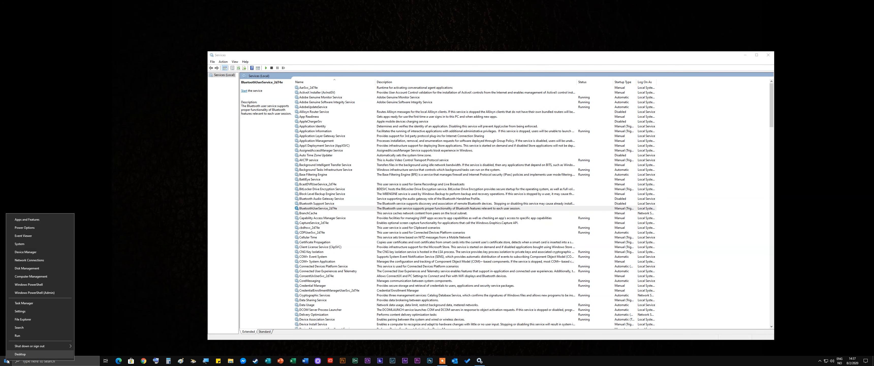
pyautogui.click(22, 303)
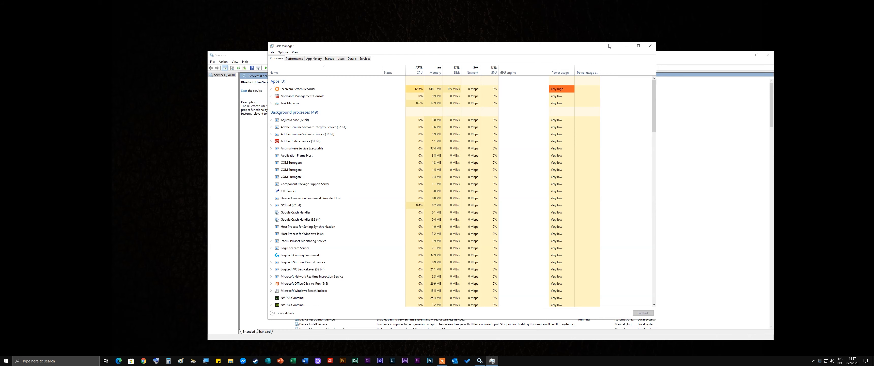
pyautogui.click(650, 46)
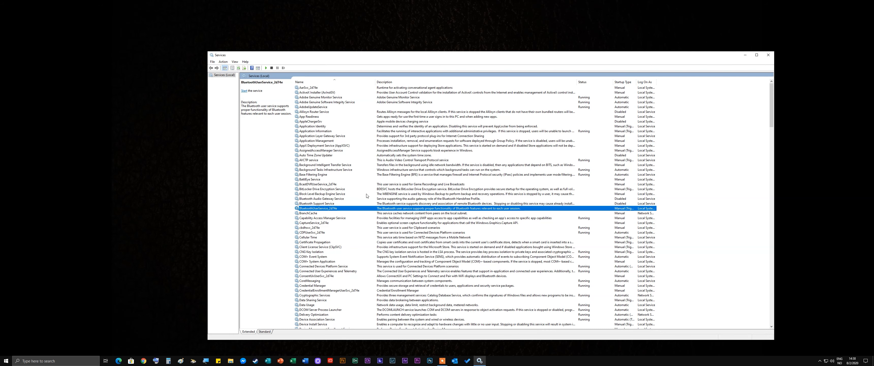
# Step: Look through the services list down to Downloaded Maps Manager and read that service's description and startup type
pyautogui.scroll(-1, 367, 197)
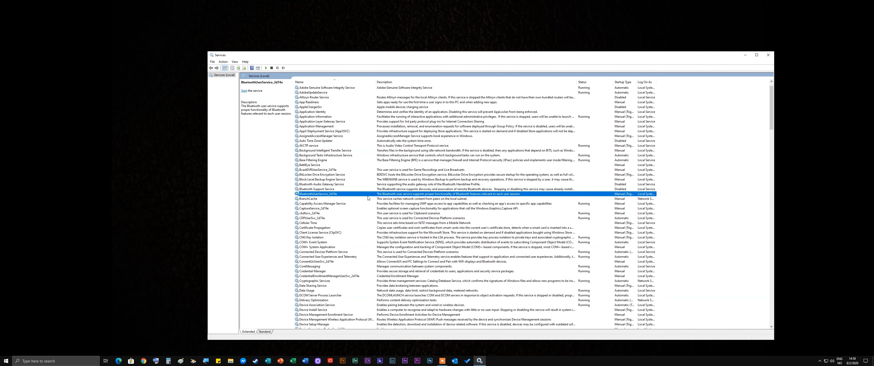
pyautogui.scroll(-1, 368, 198)
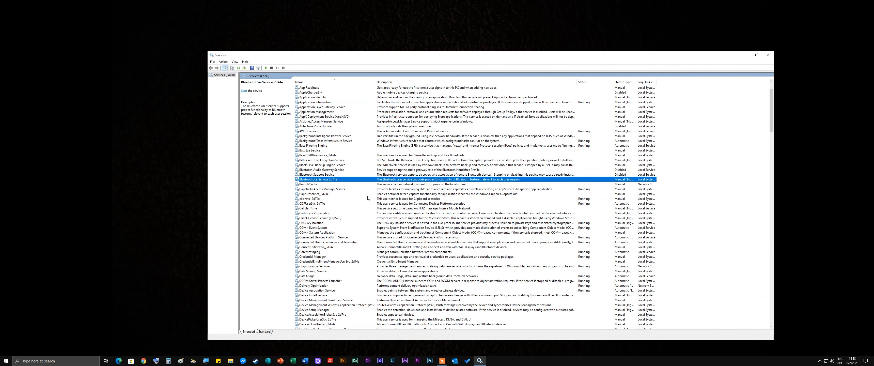
pyautogui.scroll(-1, 368, 198)
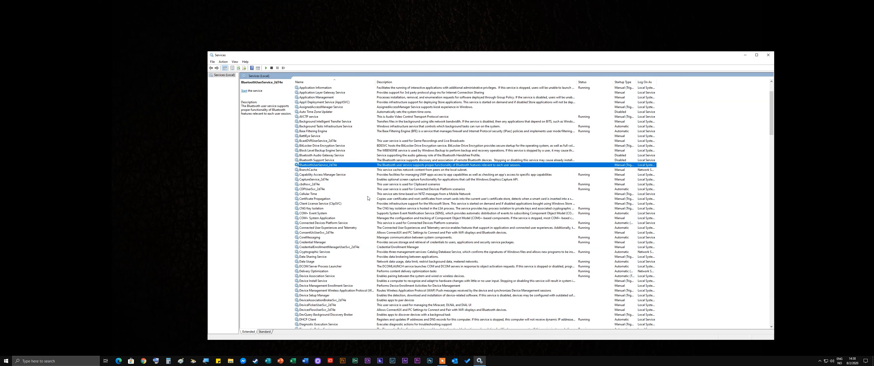
pyautogui.scroll(-1, 368, 198)
pyautogui.scroll(-1, 368, 198)
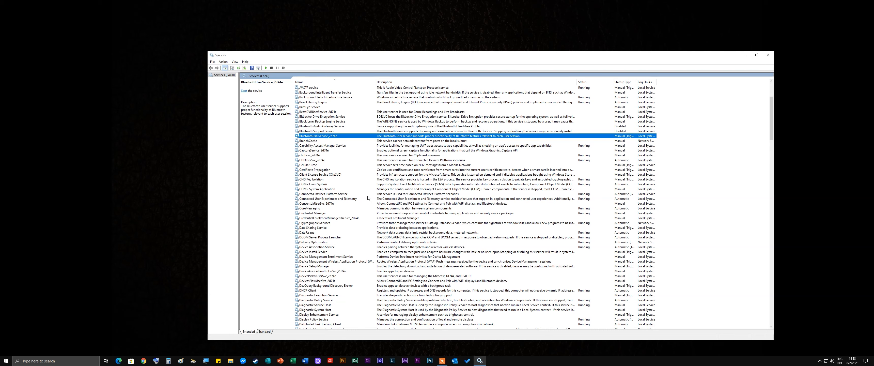
pyautogui.scroll(-1, 368, 198)
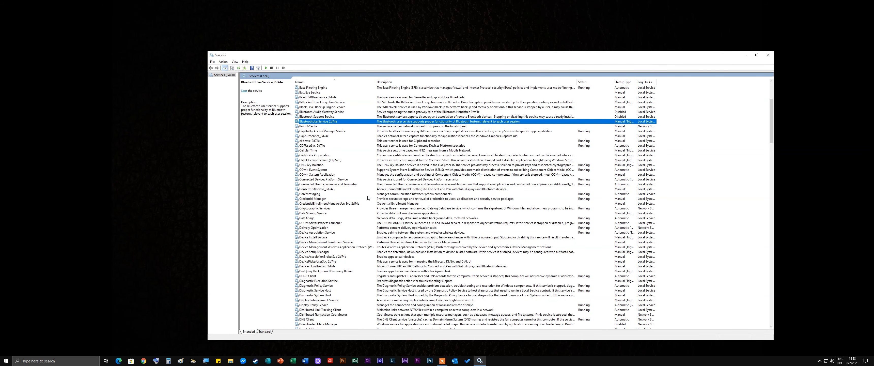
pyautogui.scroll(-1, 368, 198)
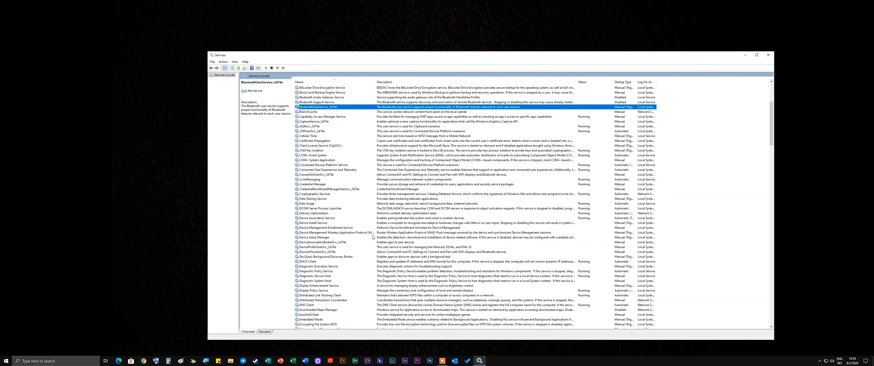
pyautogui.click(328, 310)
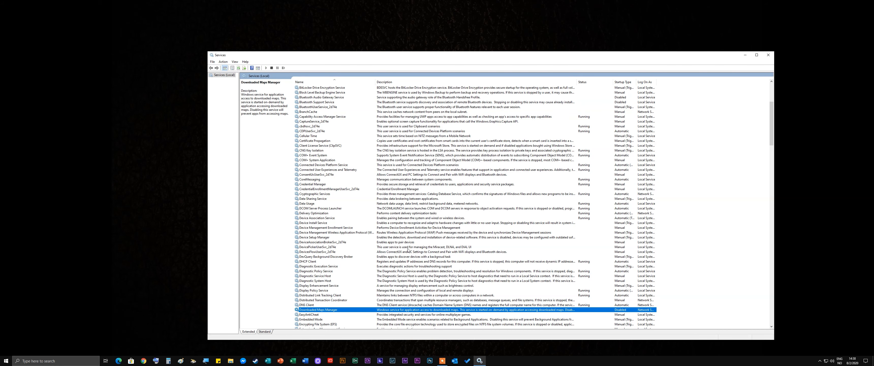
# Step: Review the status and startup type of the GIGABYTE Adjust, DNS Client, Distributed Link Tracking Client and EasyAntiCheat services
pyautogui.scroll(-5, 408, 250)
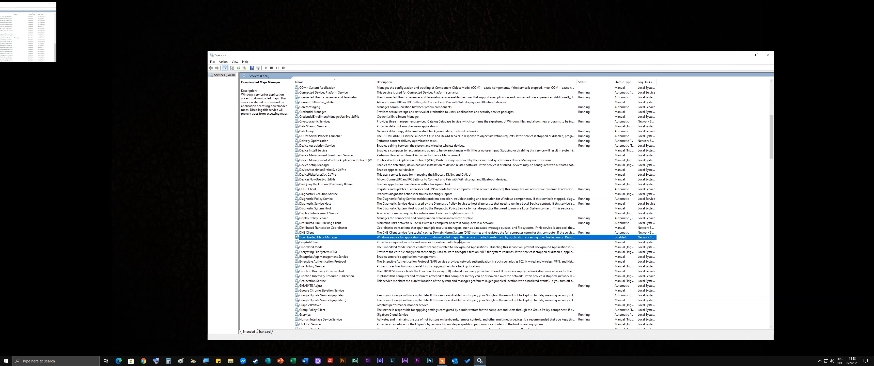
pyautogui.scroll(-1, 461, 240)
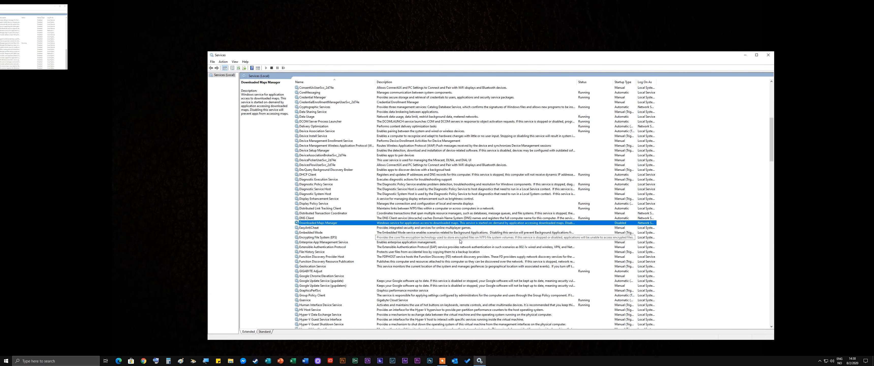
pyautogui.scroll(-3, 460, 241)
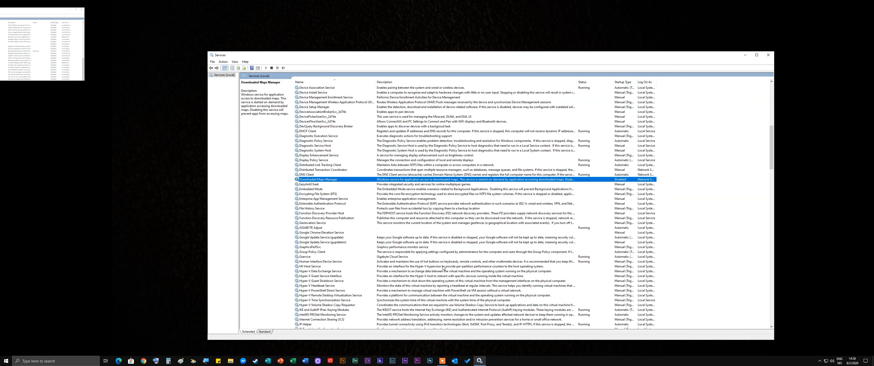
pyautogui.click(586, 229)
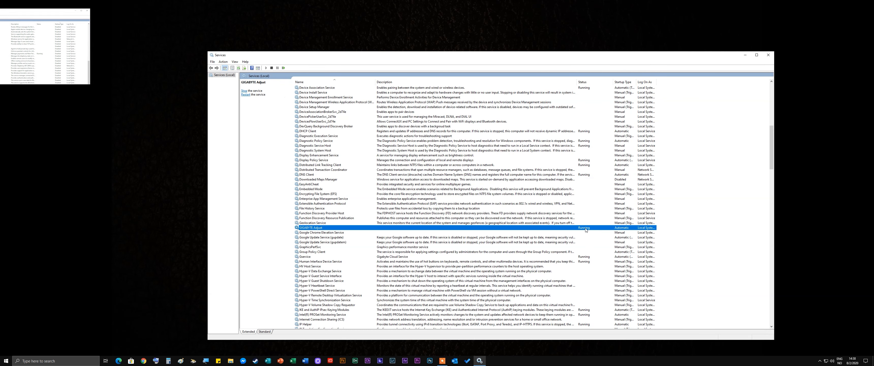
pyautogui.click(586, 175)
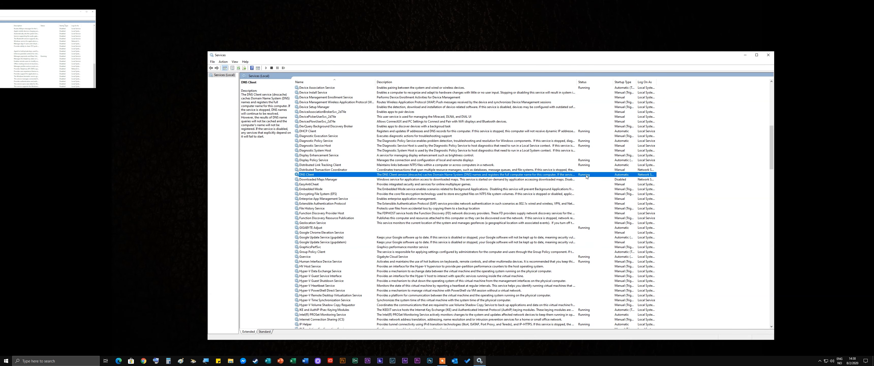
pyautogui.click(584, 165)
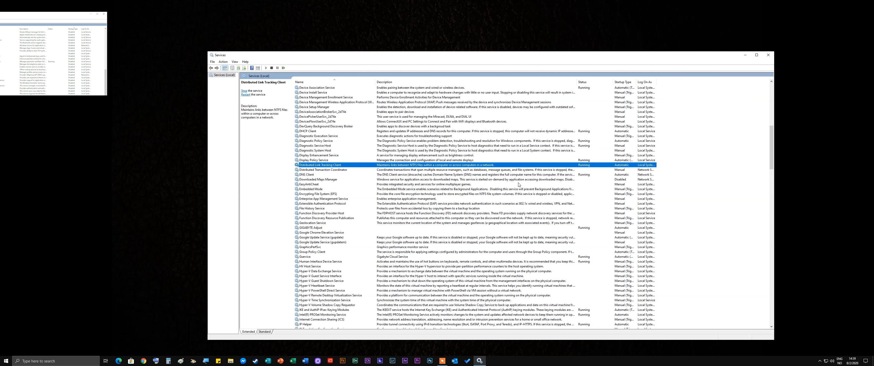
pyautogui.scroll(-4, 510, 213)
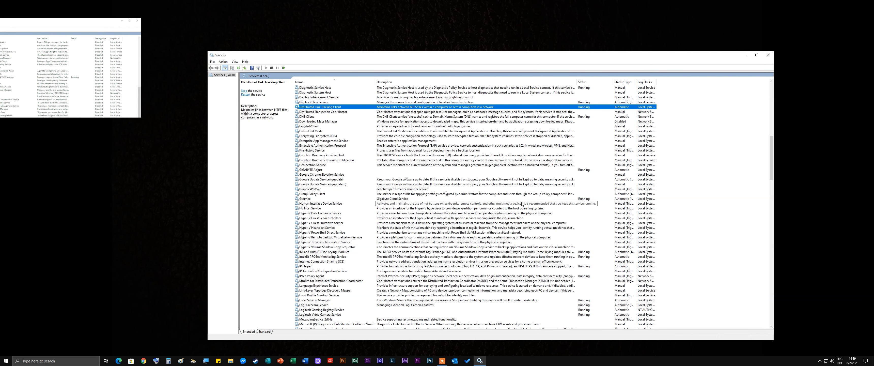
pyautogui.click(544, 127)
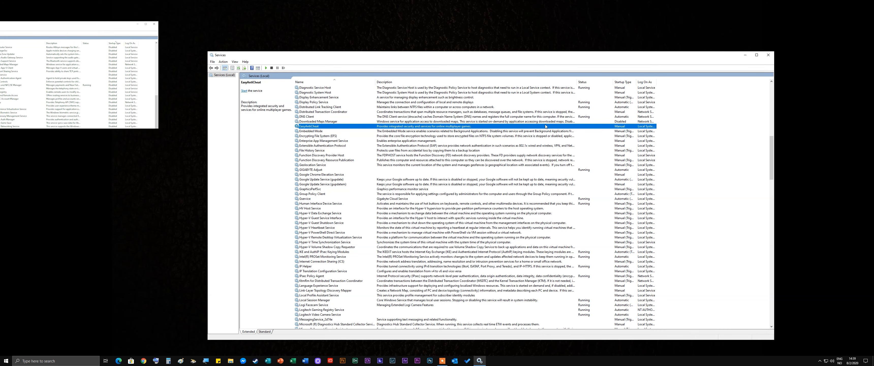
# Step: Review the Xbox Accessory Management, Xbox Live Auth Manager, Xbox Live Game Save and Xbox Live Networking services at the list's end
pyautogui.scroll(-20, 512, 169)
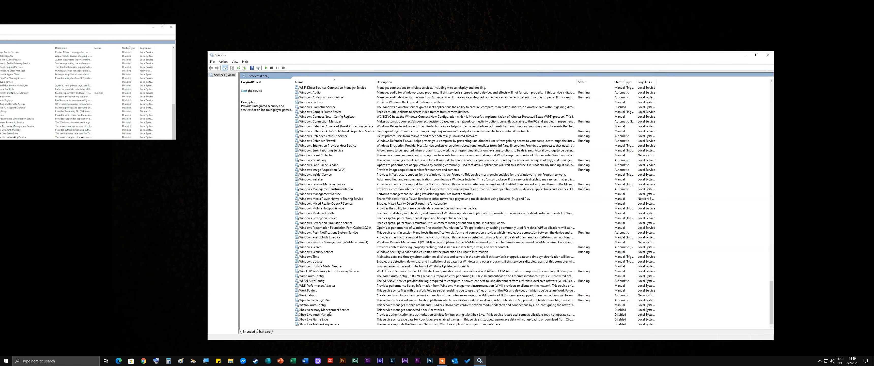
pyautogui.click(336, 310)
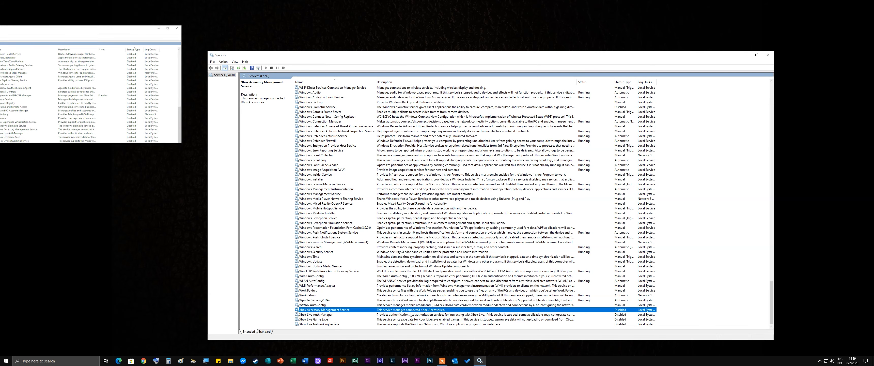
pyautogui.click(324, 314)
pyautogui.click(322, 319)
pyautogui.click(322, 324)
pyautogui.click(322, 310)
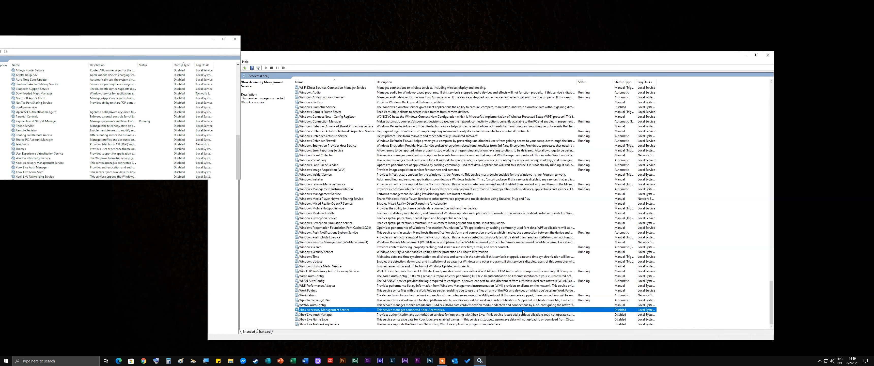
pyautogui.scroll(3, 523, 311)
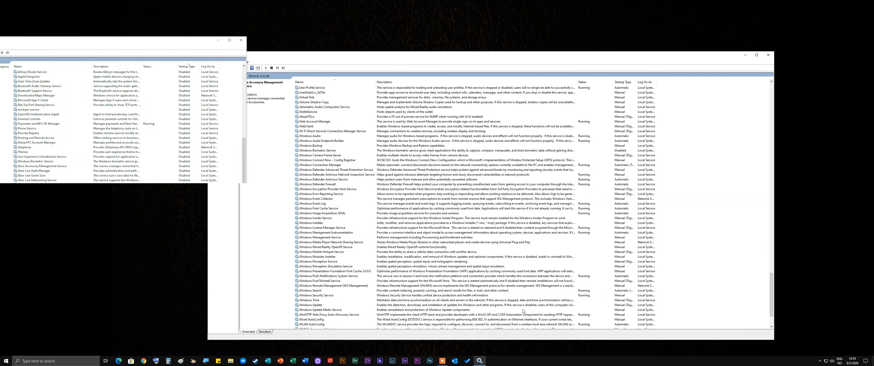
pyautogui.scroll(-3, 522, 310)
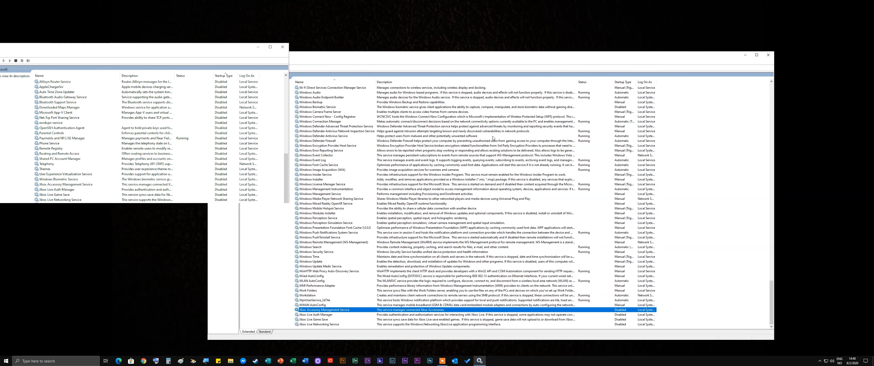
# Step: Review the status and startup type of the Windows Biometric Service, Themes and Telephony services
pyautogui.click(461, 107)
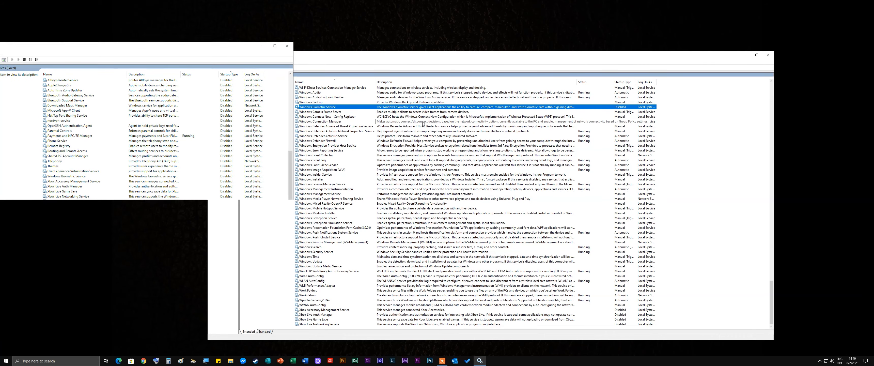
pyautogui.scroll(1, 422, 122)
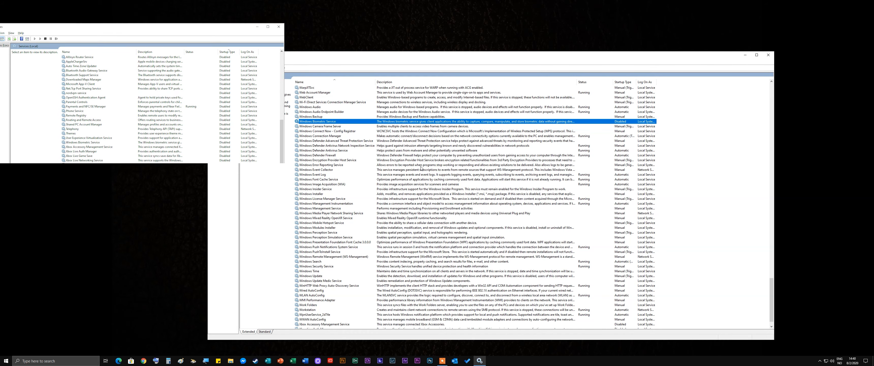
pyautogui.scroll(3, 421, 167)
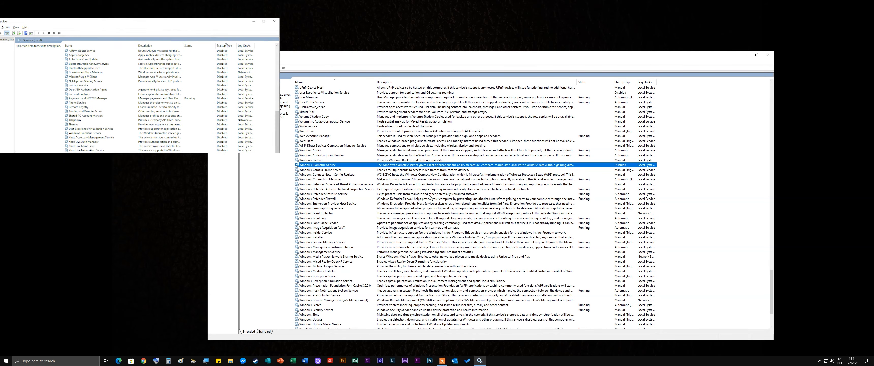
pyautogui.scroll(4, 430, 196)
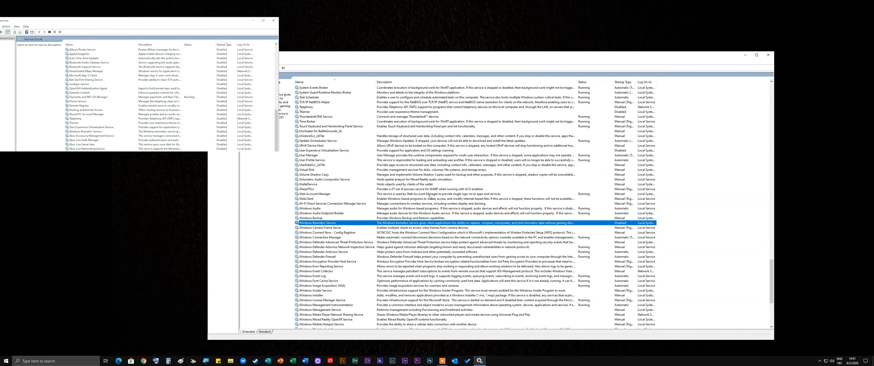
pyautogui.scroll(2, 430, 196)
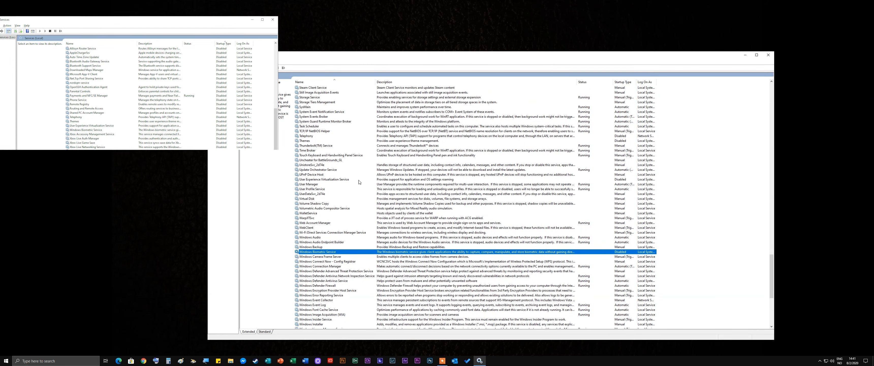
pyautogui.click(304, 141)
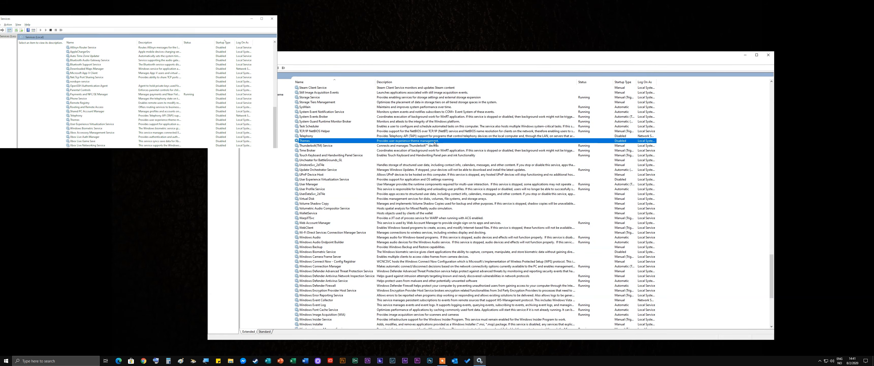
pyautogui.click(306, 136)
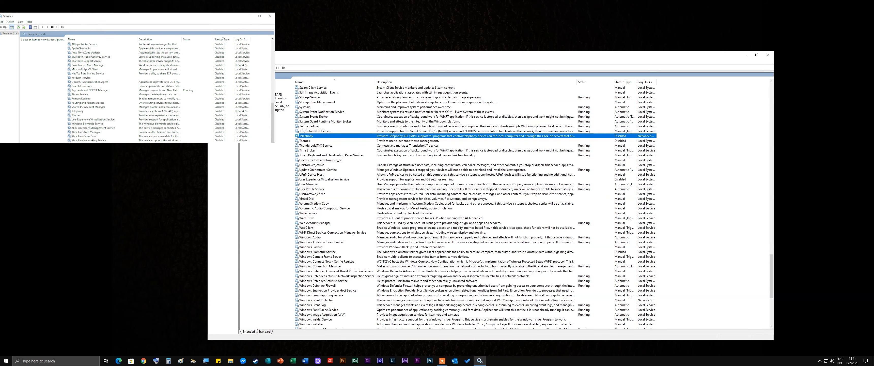
# Step: Look back up the services list from Telephony to the Remote Desktop Services entry, and close the Services window
pyautogui.scroll(1, 414, 201)
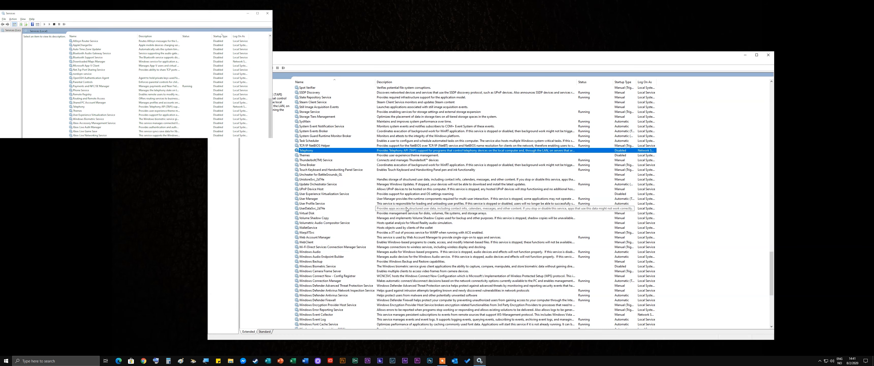
pyautogui.scroll(1, 418, 201)
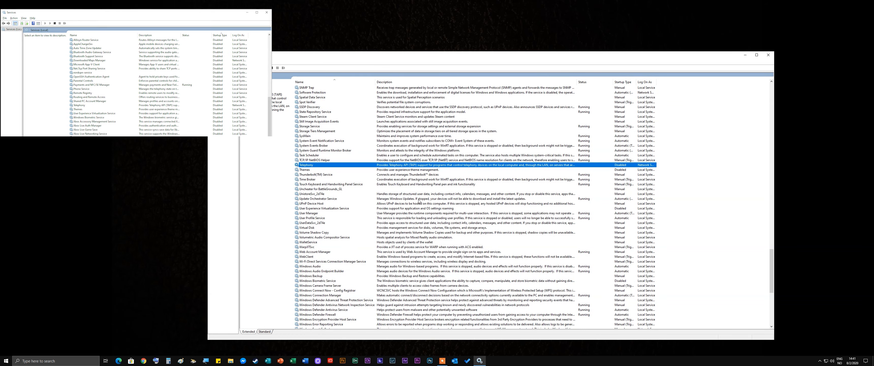
pyautogui.scroll(4, 419, 201)
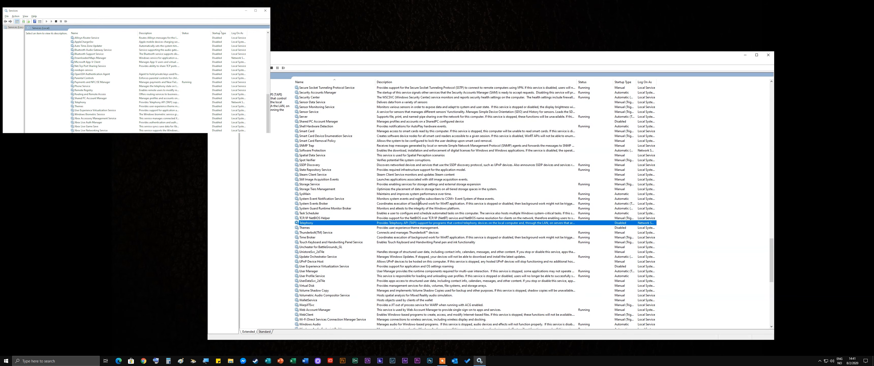
pyautogui.scroll(3, 419, 201)
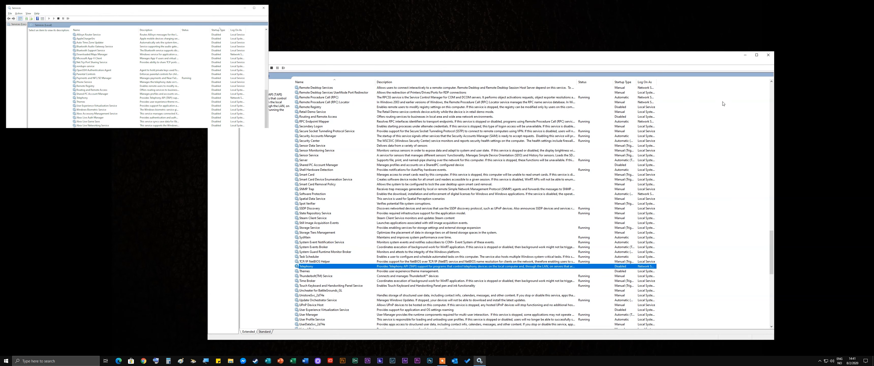
pyautogui.click(768, 56)
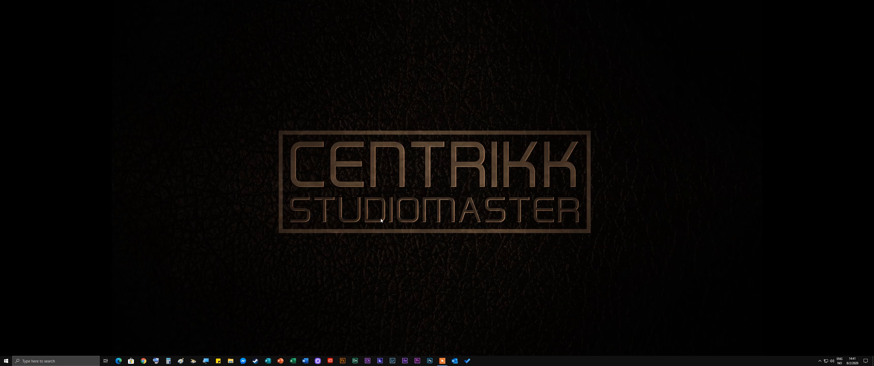
# Step: Open Task Manager and examine the list of running apps and background processes
pyautogui.rightClick(6, 360)
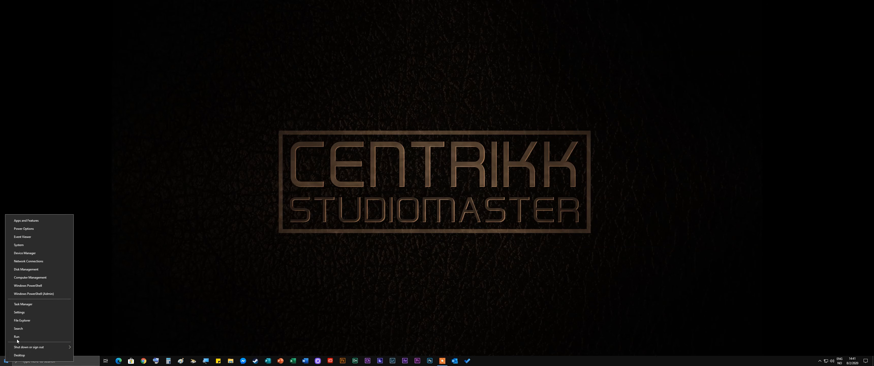
pyautogui.click(30, 303)
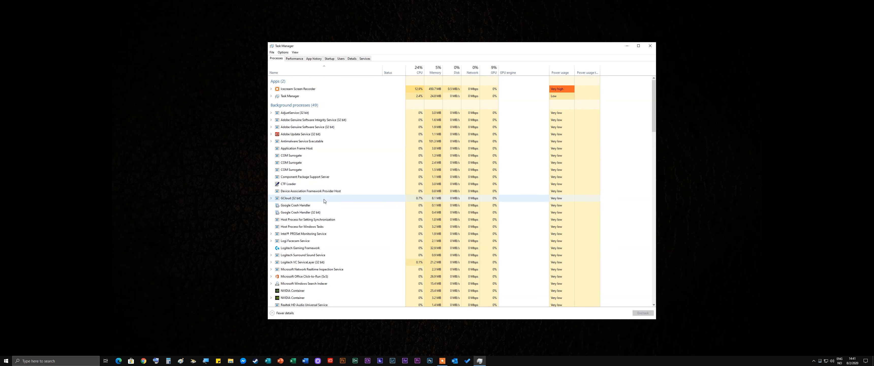
pyautogui.scroll(-2, 323, 201)
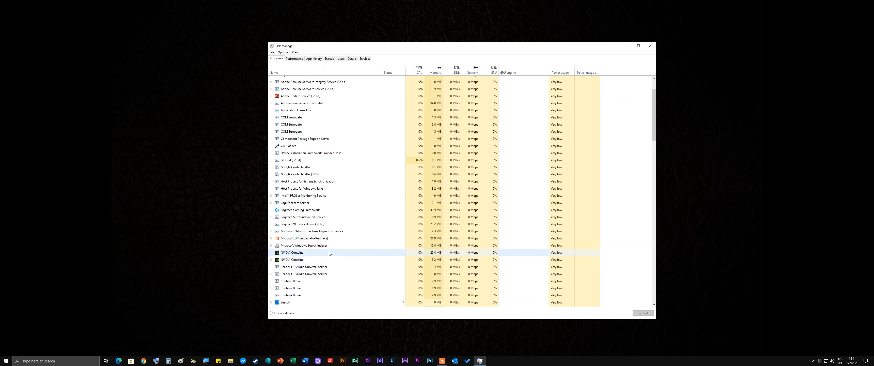
pyautogui.scroll(2, 331, 253)
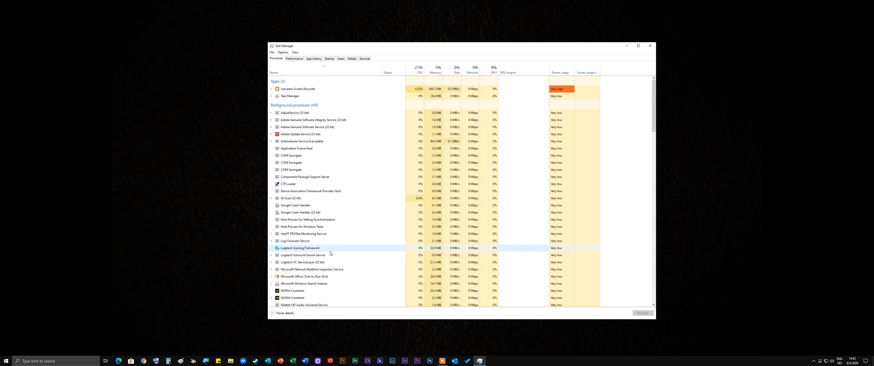
pyautogui.scroll(-1, 330, 253)
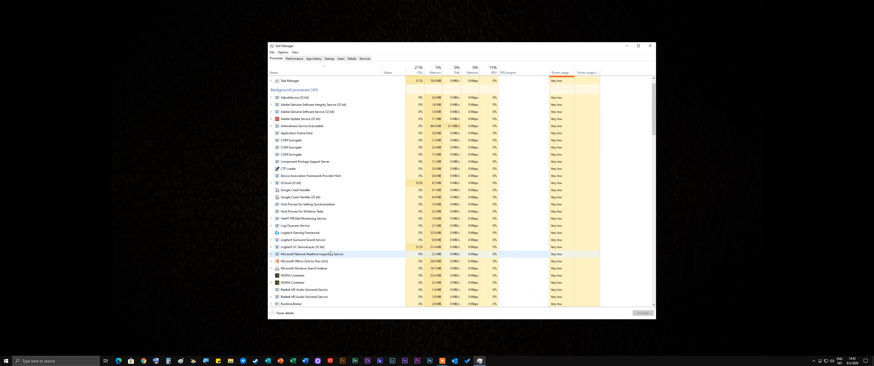